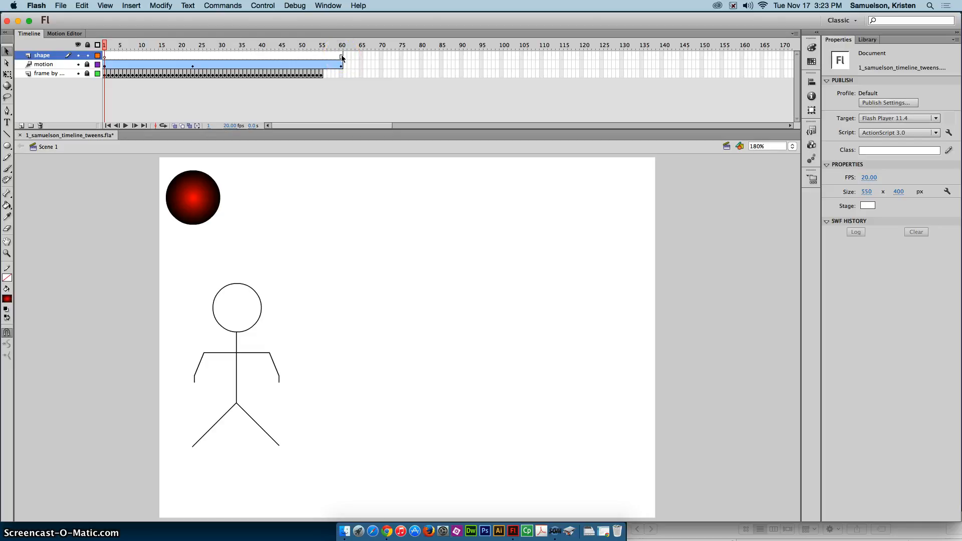
pyautogui.click(342, 58)
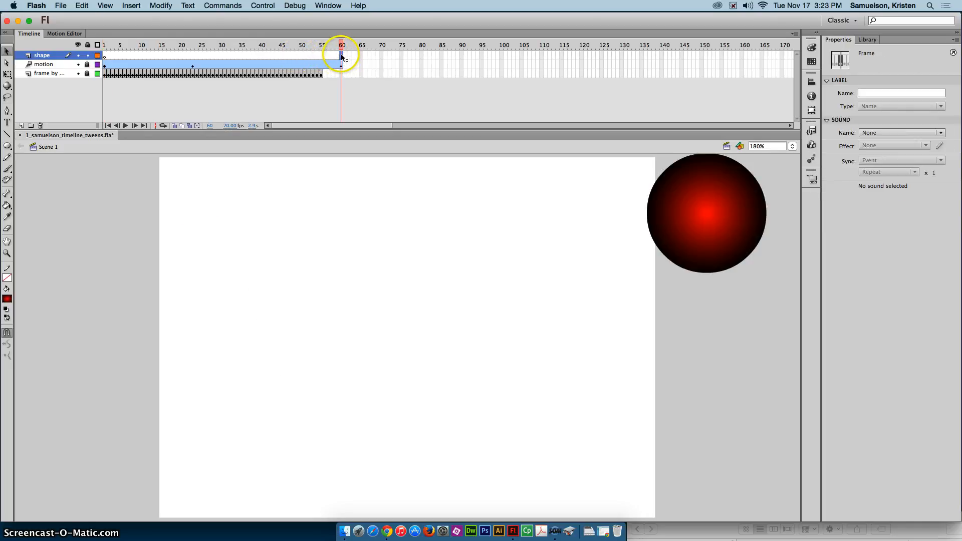
pyautogui.click(342, 56)
pyautogui.moveTo(262, 57); pyautogui.dragTo(262, 57)
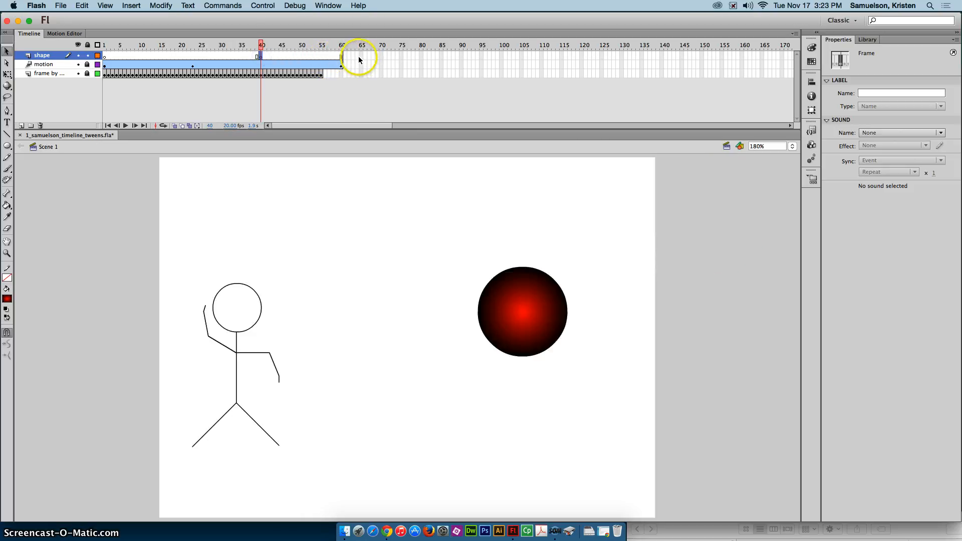
pyautogui.press('super+z')
pyautogui.click(355, 56)
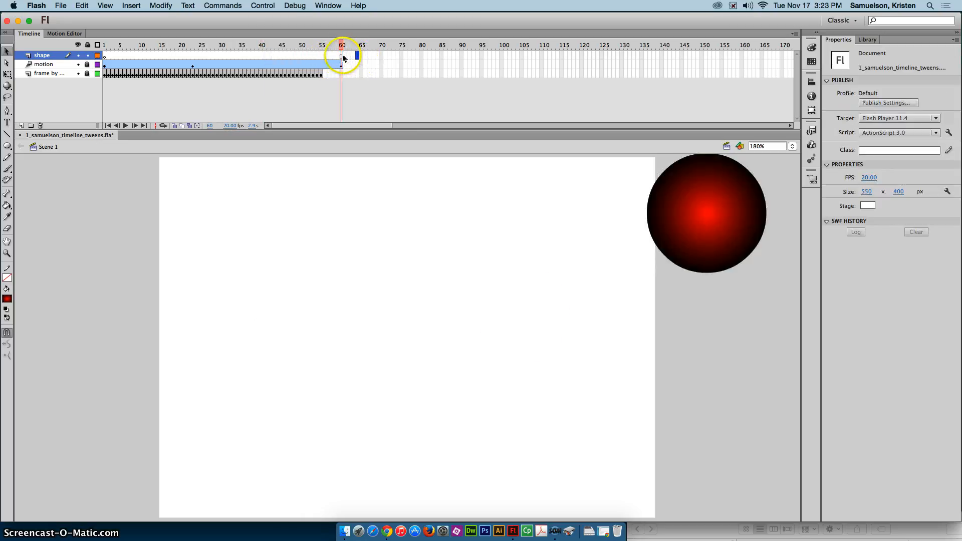
# - Remove frames 41 to 60 from the shape layer so its span ends at frame 40
pyautogui.moveTo(342, 57); pyautogui.dragTo(264, 56)
pyautogui.click(264, 57)
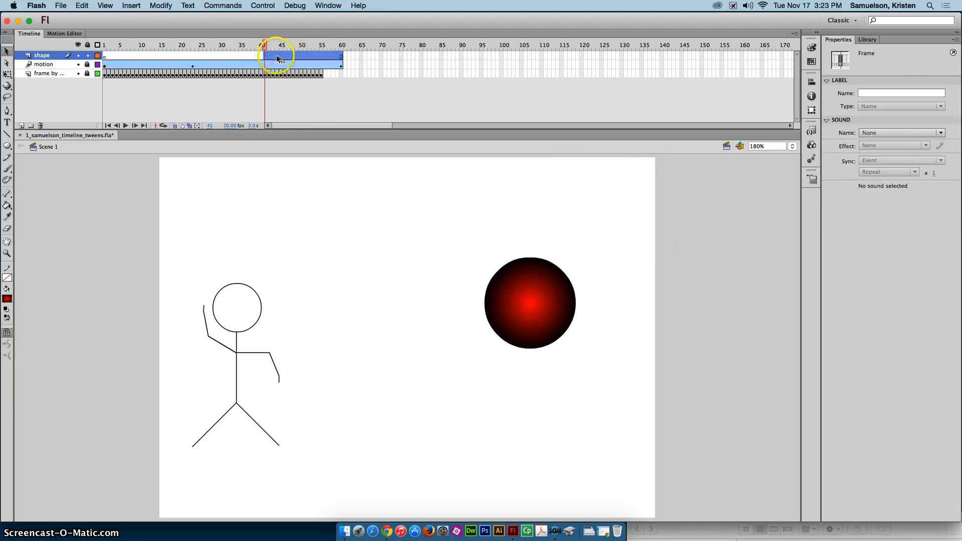
pyautogui.rightClick(276, 59)
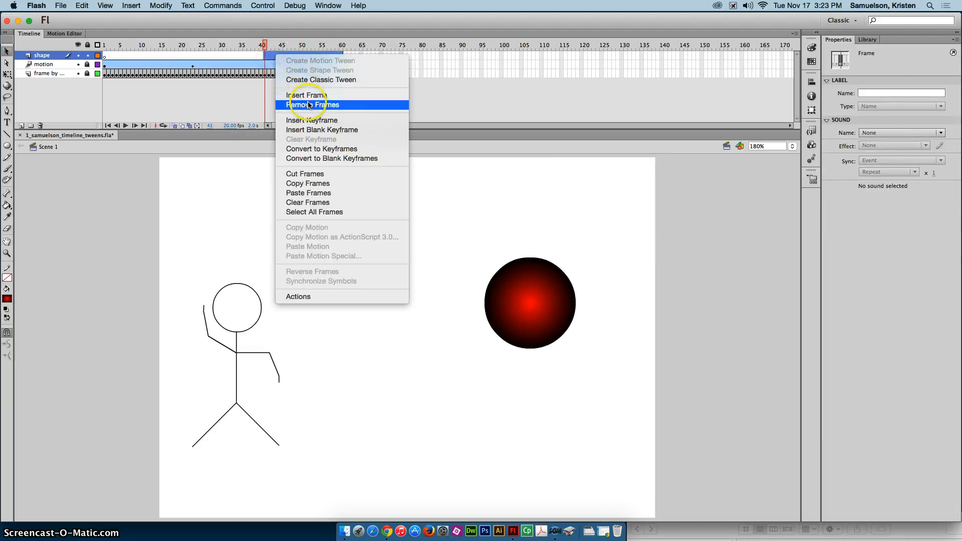
pyautogui.click(309, 106)
pyautogui.click(279, 57)
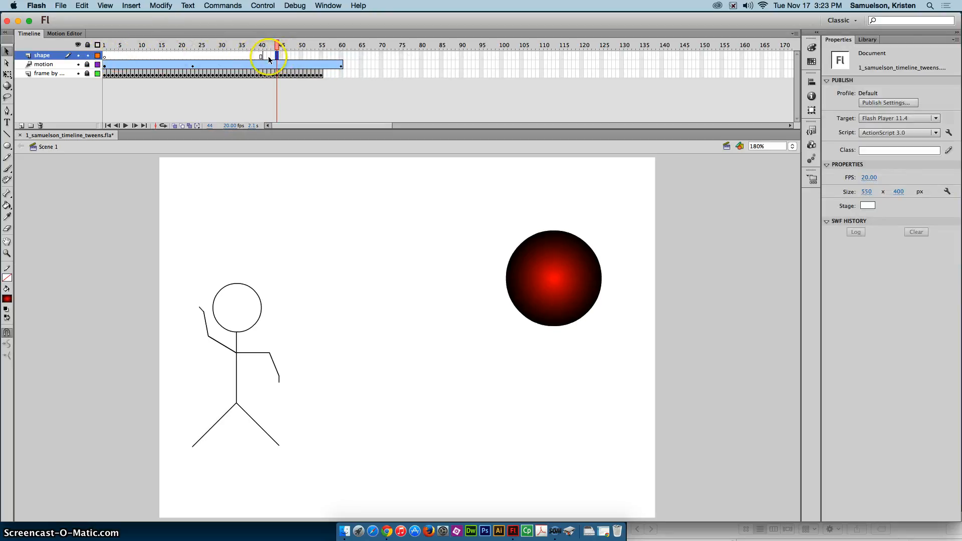
pyautogui.moveTo(280, 43)
pyautogui.mouseDown()
pyautogui.moveTo(112, 43)
pyautogui.moveTo(269, 45)
pyautogui.mouseUp()
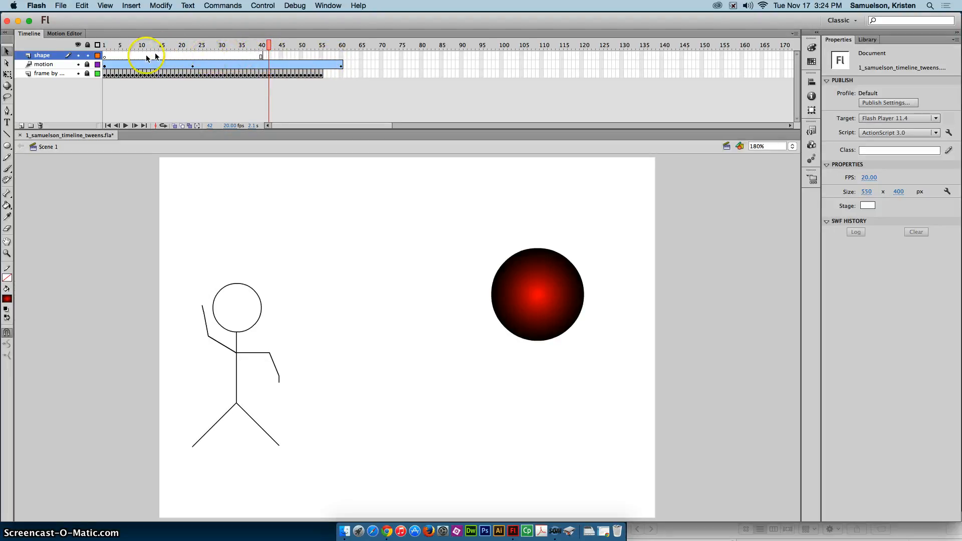
# - Go to frame 1 of the shape layer and set the Text tool's font family to Impact
pyautogui.click(107, 46)
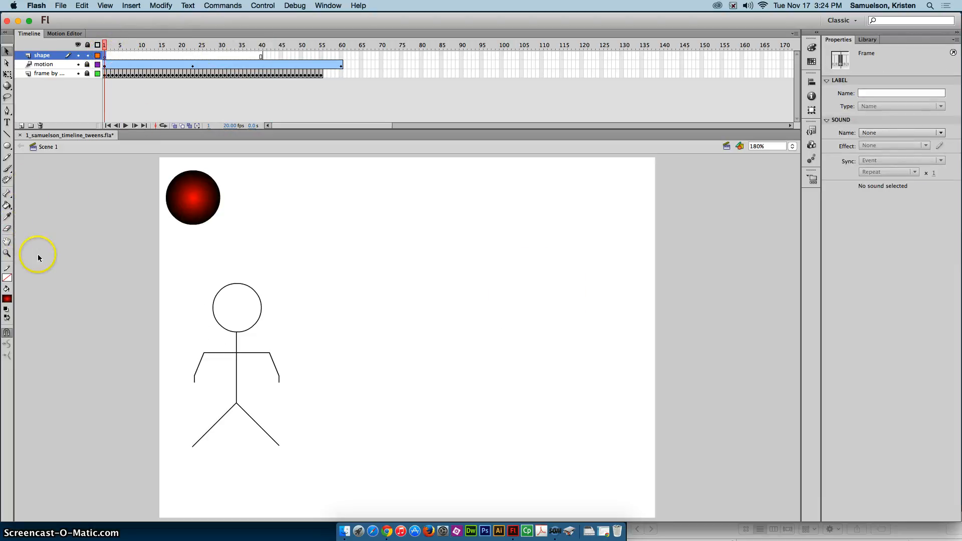
pyautogui.click(6, 123)
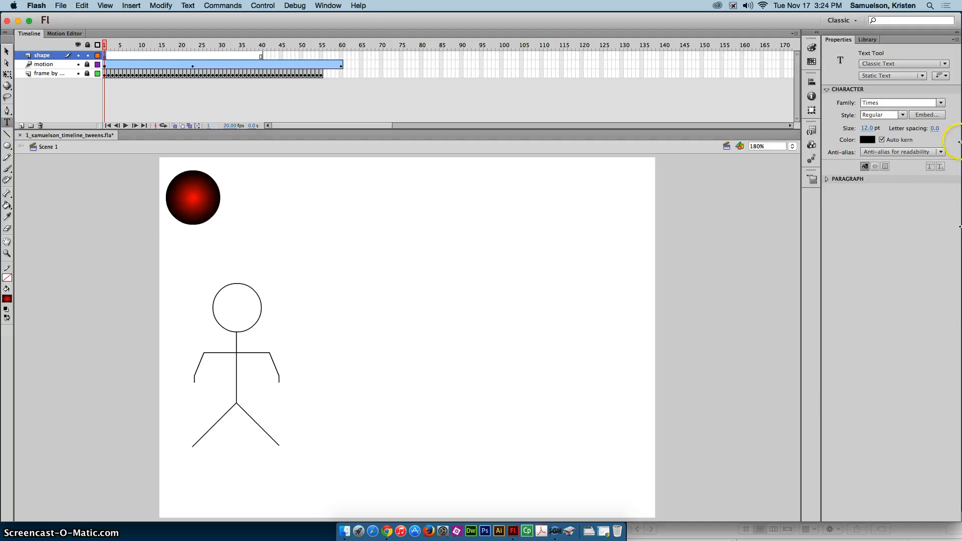
pyautogui.click(941, 103)
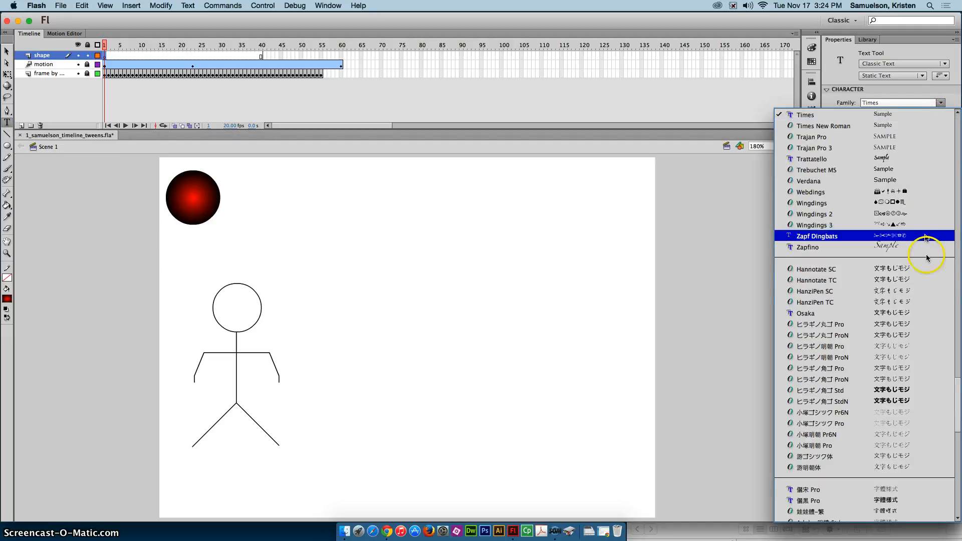
pyautogui.click(896, 103)
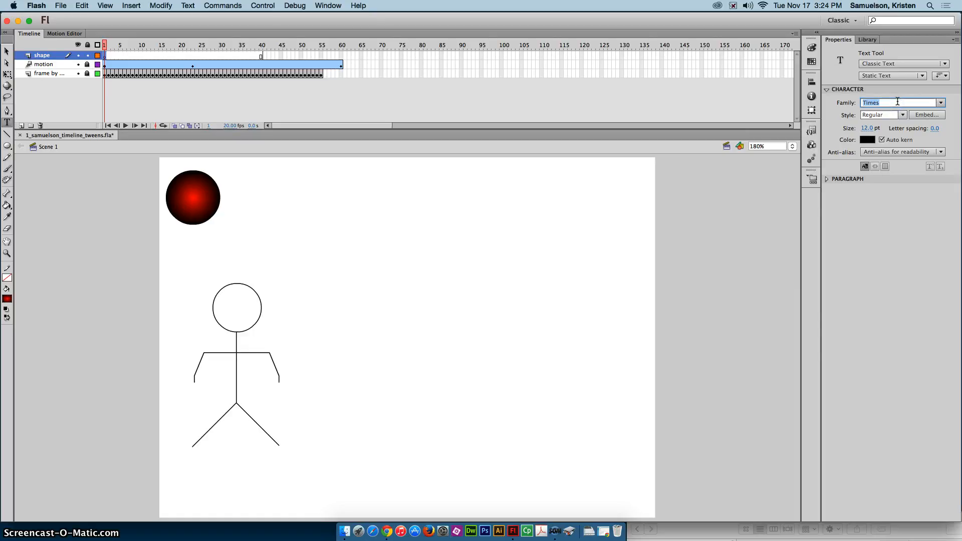
pyautogui.write('Im')
pyautogui.press('Return')
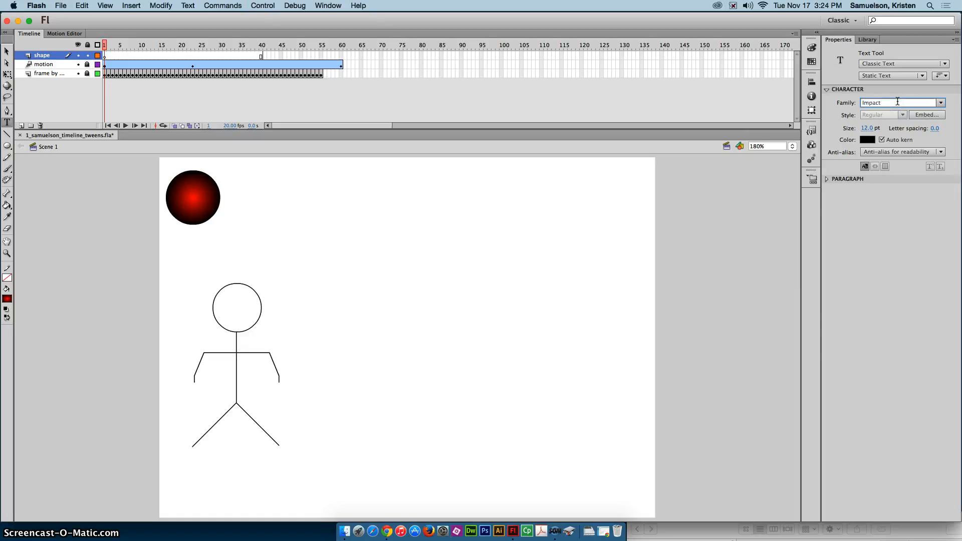
# - Add the letter K in the lower-right part of the stage and colour it blue
pyautogui.click(512, 427)
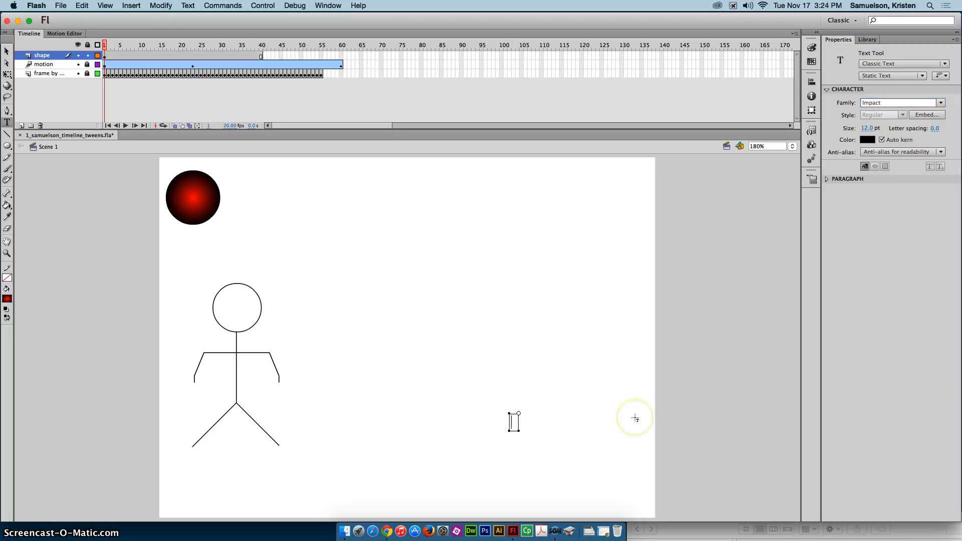
pyautogui.write('I')
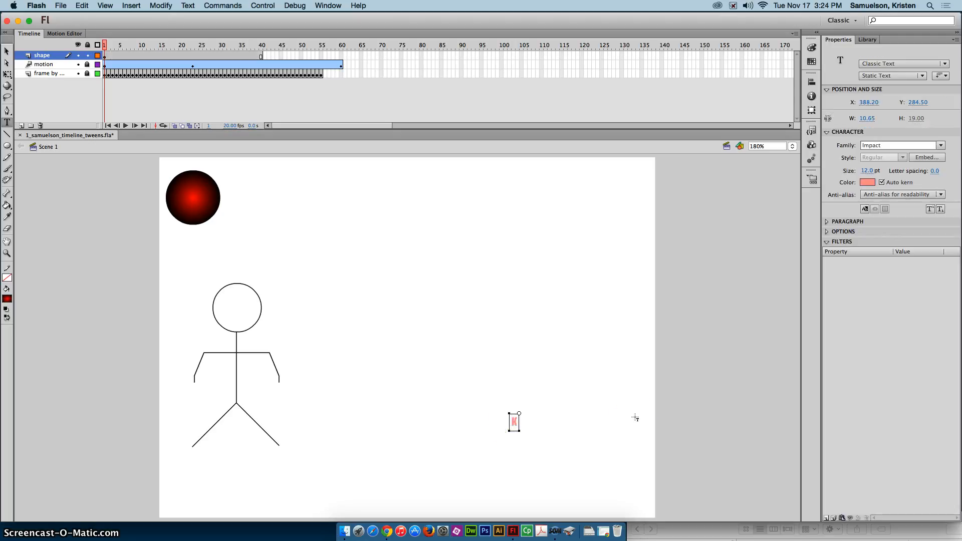
pyautogui.click(867, 182)
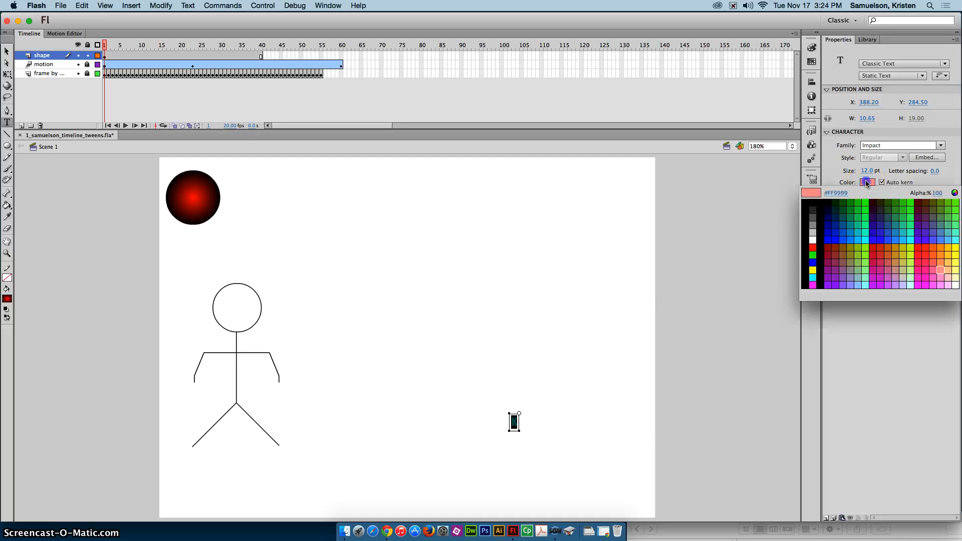
pyautogui.click(888, 235)
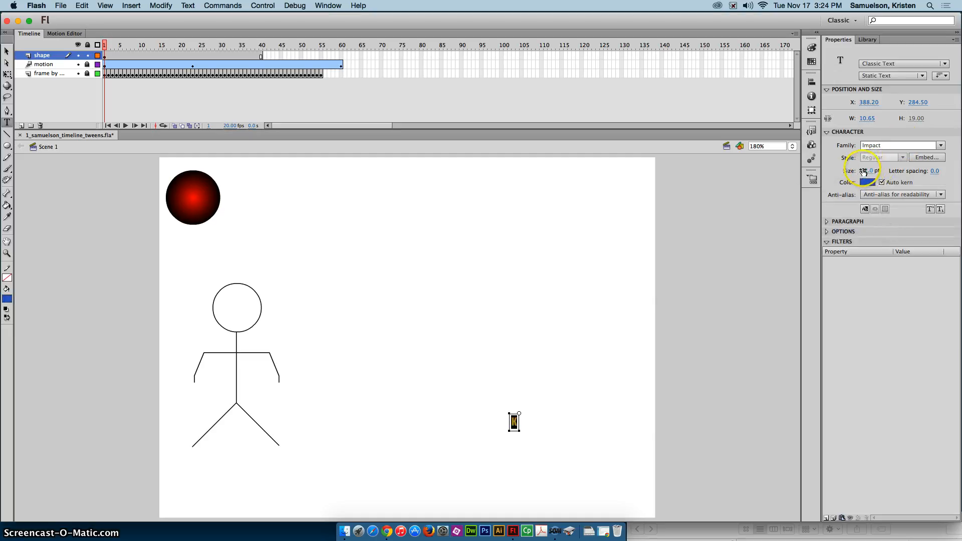
# - Enlarge the letter K to 86 pt and move it right to about X 447
pyautogui.moveTo(863, 171); pyautogui.dragTo(905, 171)
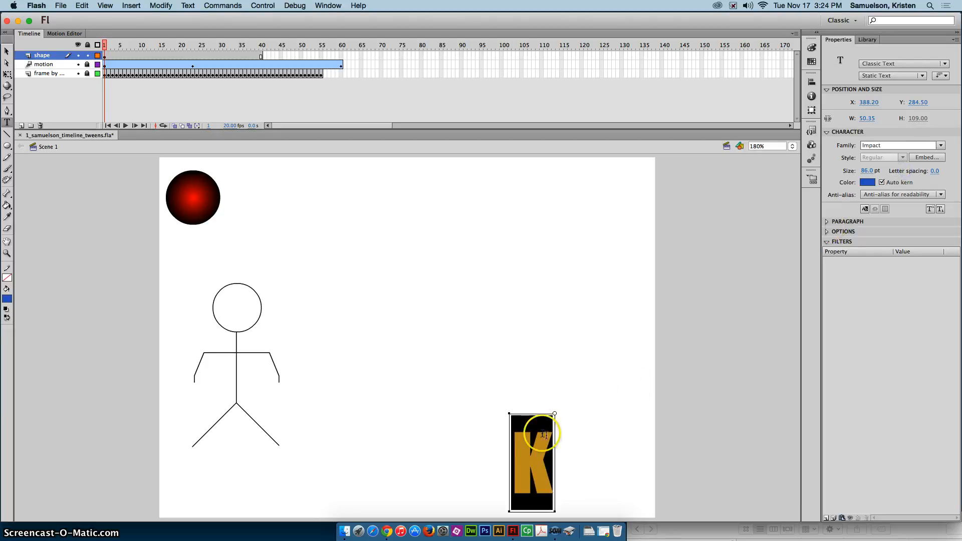
pyautogui.click(6, 50)
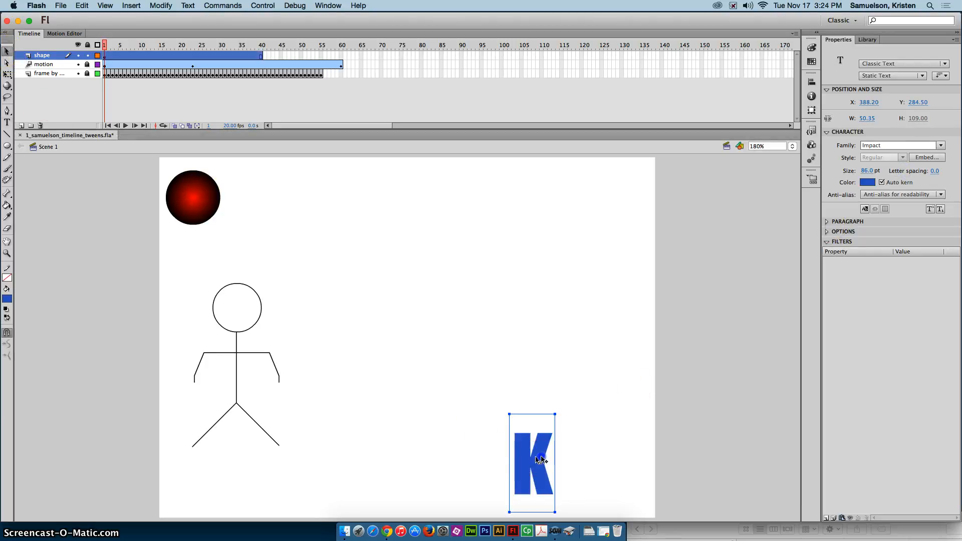
pyautogui.moveTo(539, 460); pyautogui.dragTo(593, 460)
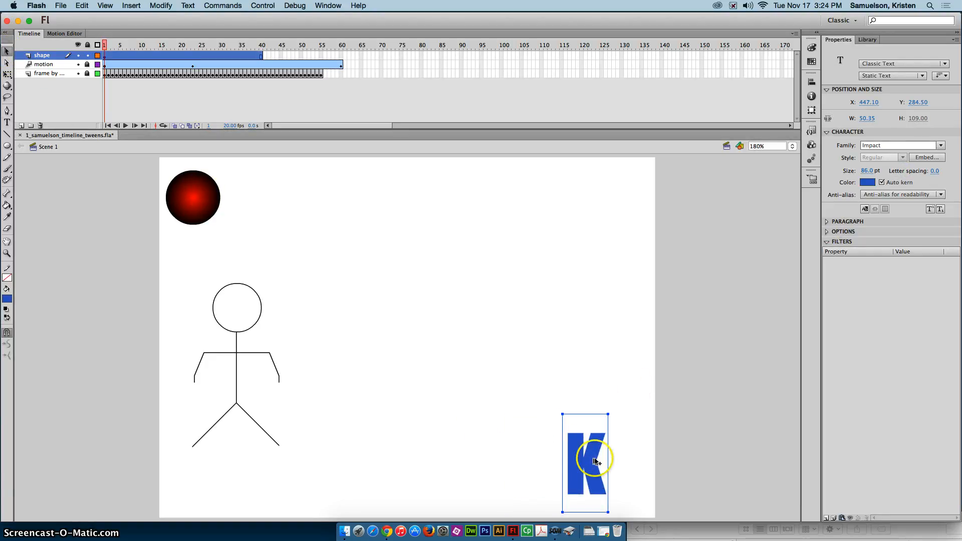
# - Insert a keyframe at frame 20 of the shape layer and change its letter to A
pyautogui.click(183, 56)
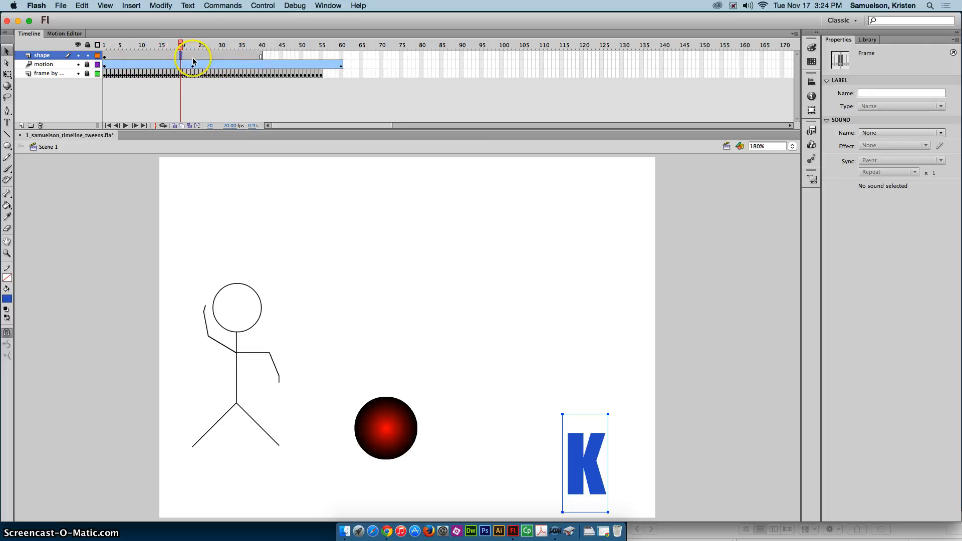
pyautogui.press('F6')
pyautogui.click(592, 473)
pyautogui.doubleClick(593, 473)
pyautogui.doubleClick(591, 470)
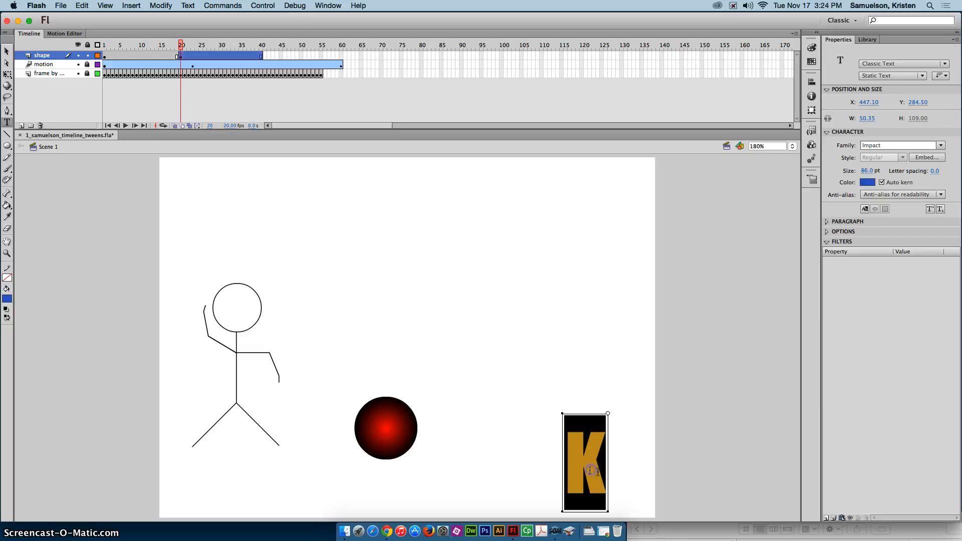
pyautogui.write('A')
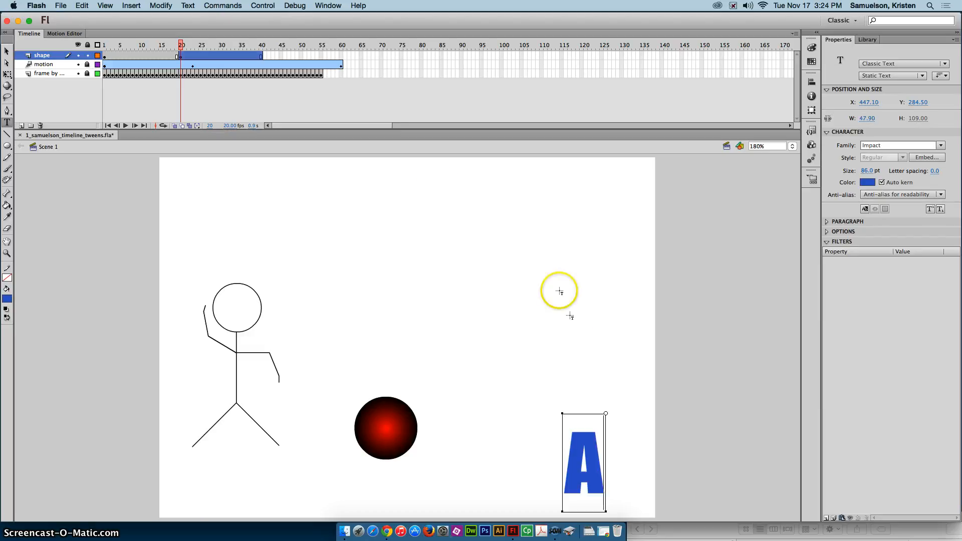
# - Insert a keyframe at frame 40 of the shape layer and change its letter to S
pyautogui.click(263, 46)
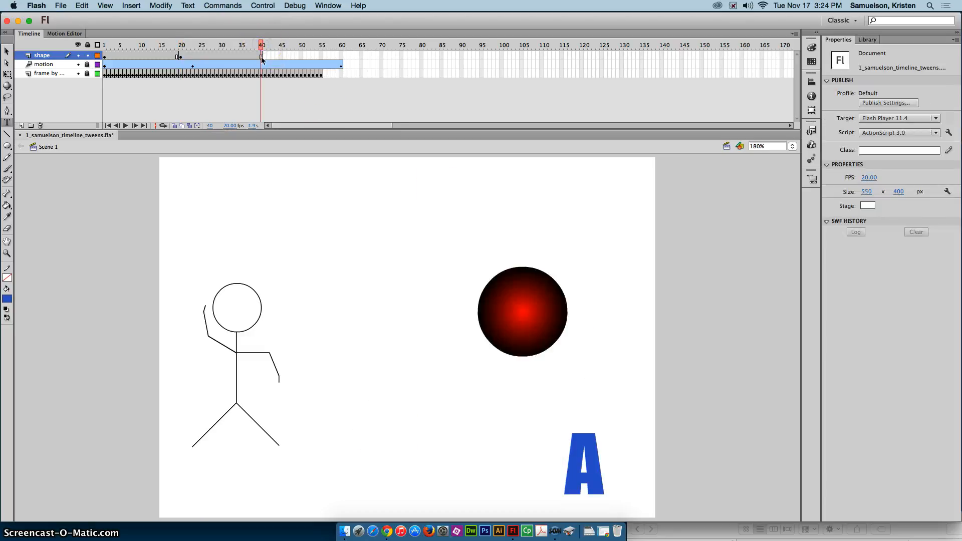
pyautogui.click(262, 58)
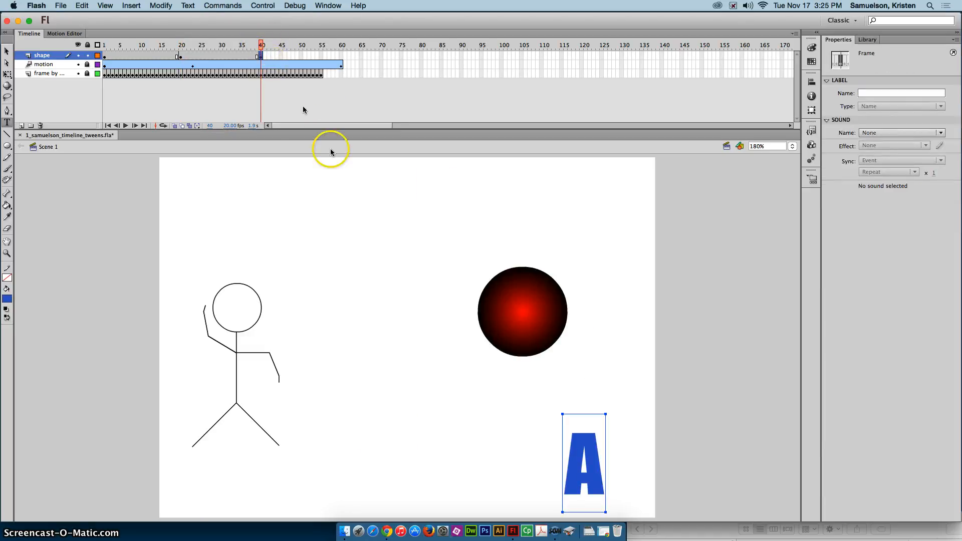
pyautogui.doubleClick(588, 479)
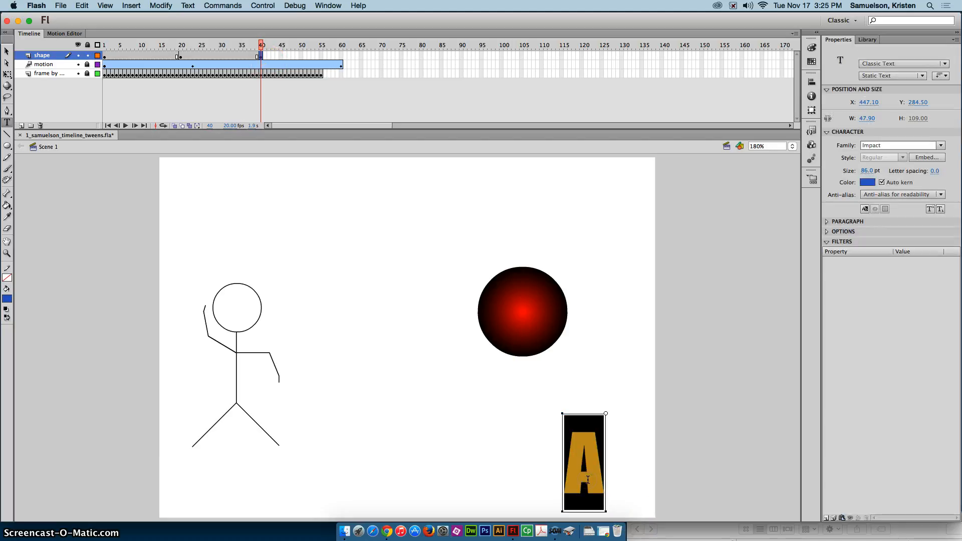
pyautogui.write('S')
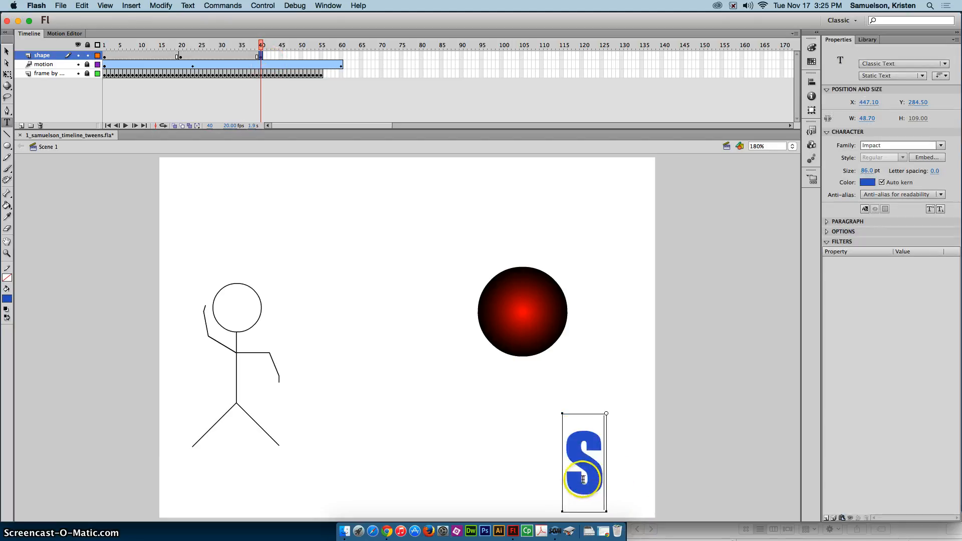
# - Colour the letter S on frame 40 green
pyautogui.doubleClick(595, 480)
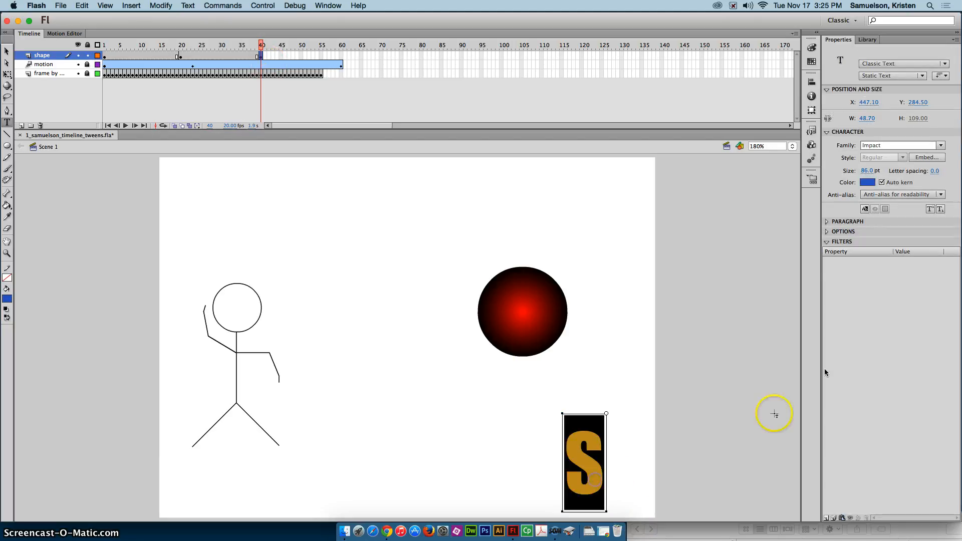
pyautogui.click(867, 183)
pyautogui.click(911, 232)
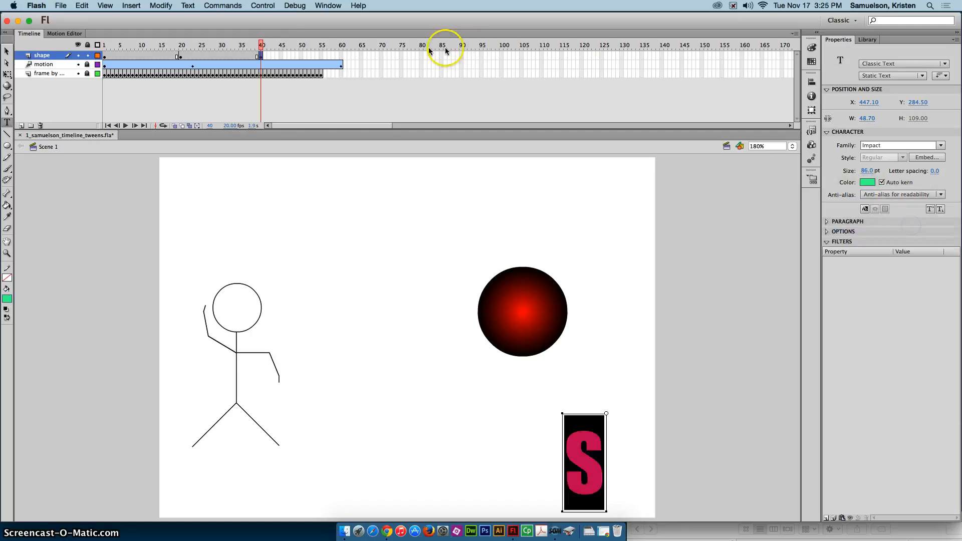
# - Return to the frame 20 keyframe of the shape layer and colour the letter A pink
pyautogui.click(182, 57)
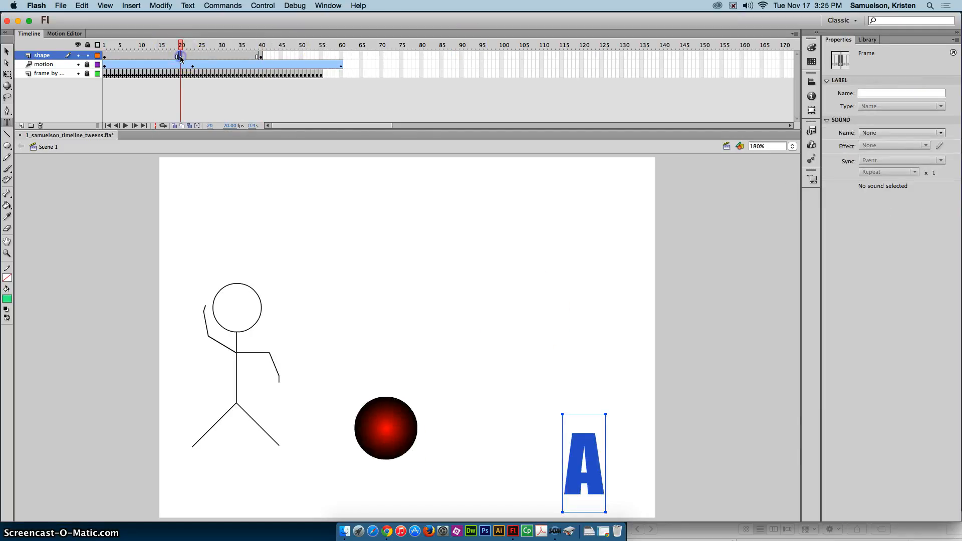
pyautogui.doubleClick(571, 446)
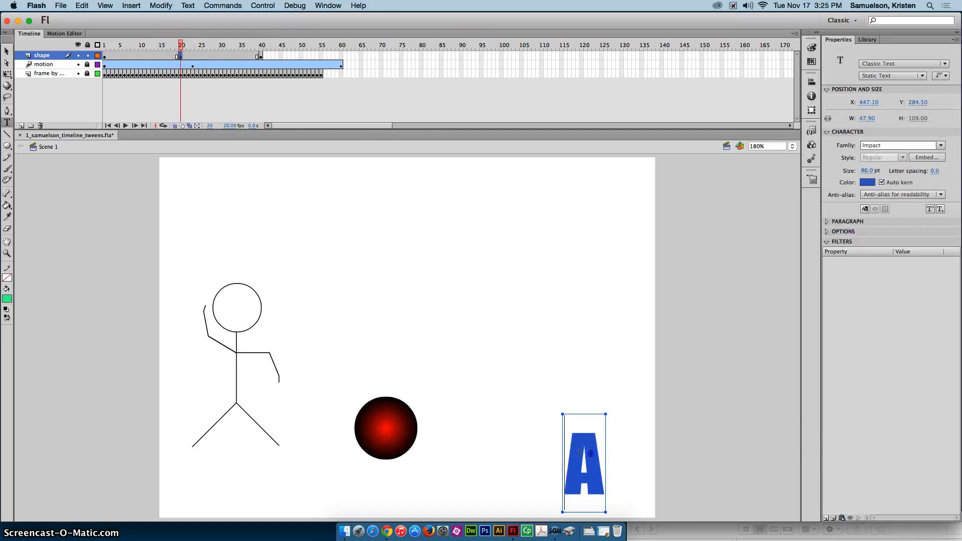
pyautogui.click(868, 182)
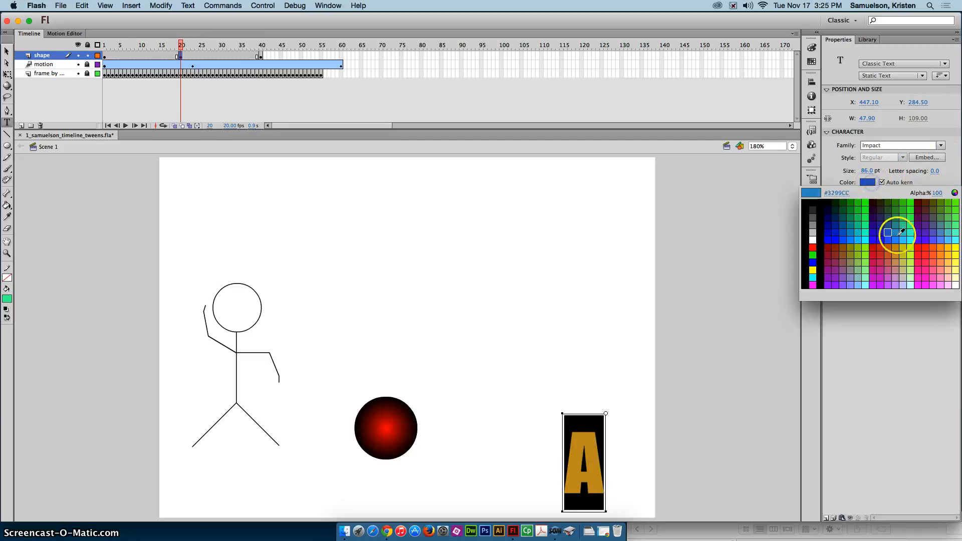
pyautogui.click(893, 265)
# - Scrub the timeline from frame 1 to frame 40 to review the three letters
pyautogui.click(105, 45)
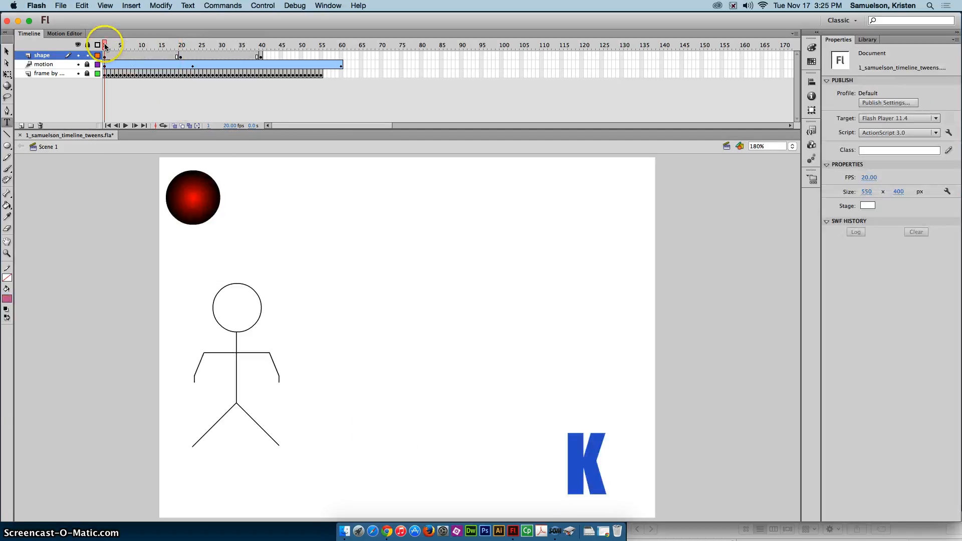
pyautogui.moveTo(105, 45); pyautogui.dragTo(261, 52)
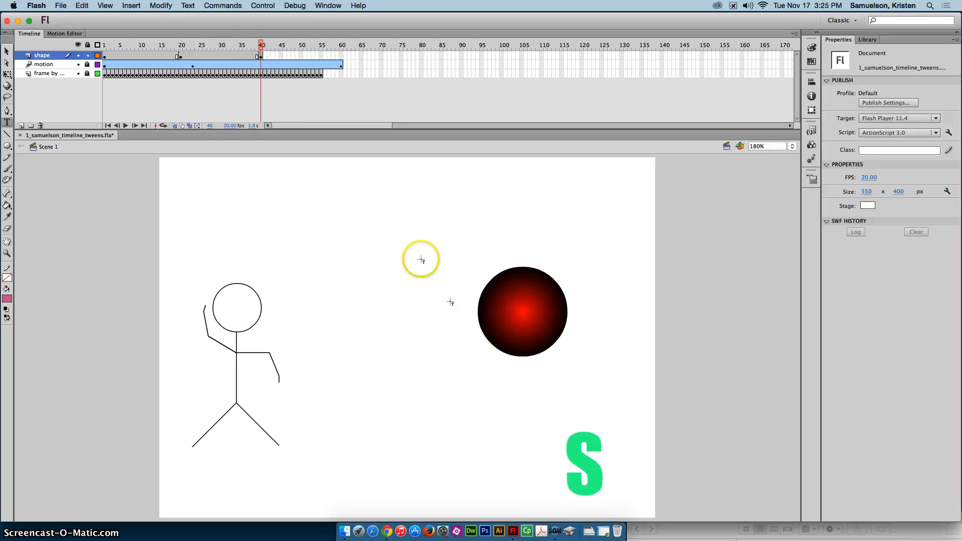
# - Break apart the blue letter K on frame 1 of the shape layer into an editable shape
pyautogui.click(105, 56)
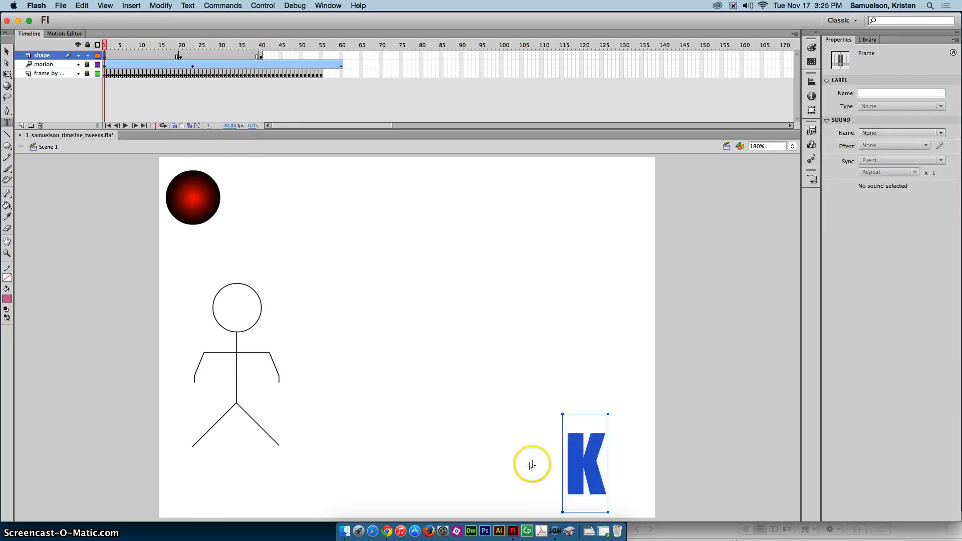
pyautogui.click(8, 52)
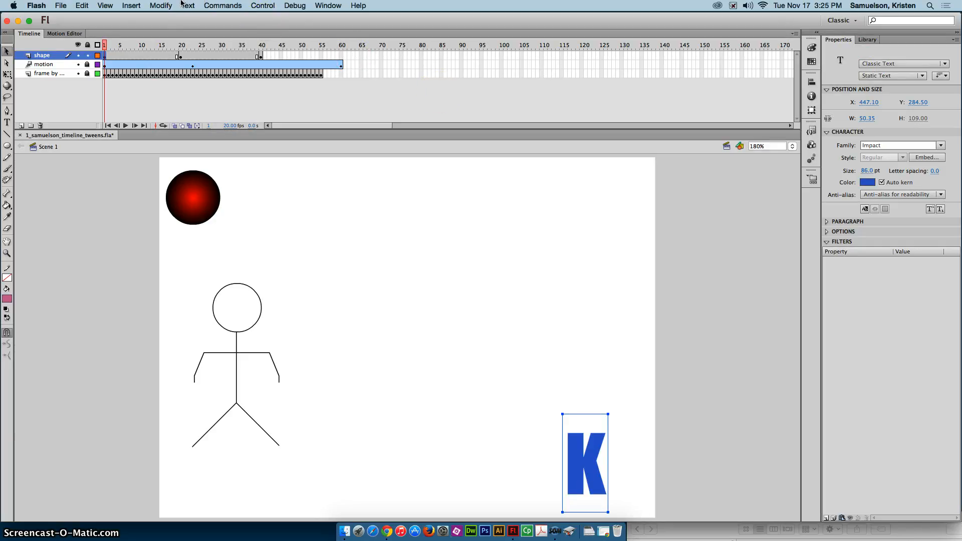
pyautogui.click(161, 6)
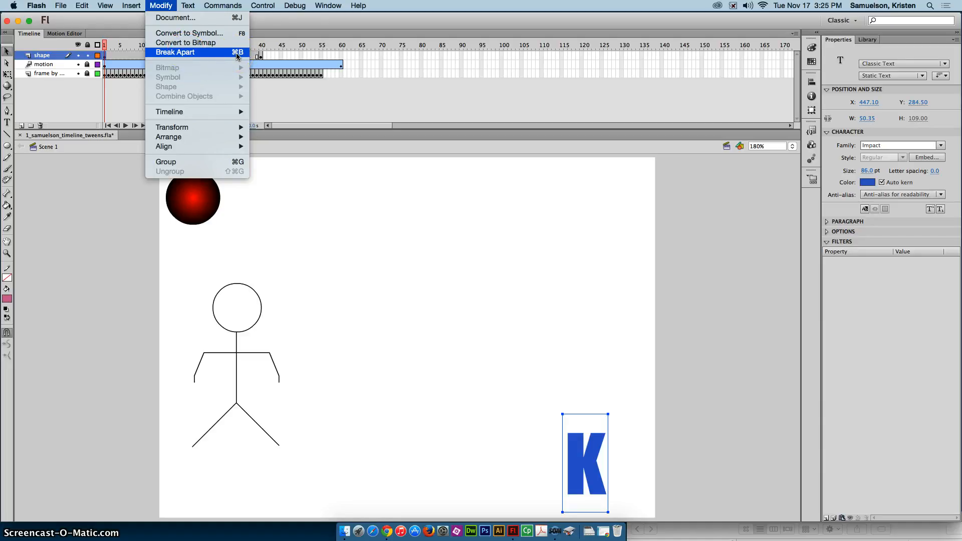
pyautogui.click(361, 6)
pyautogui.click(409, 5)
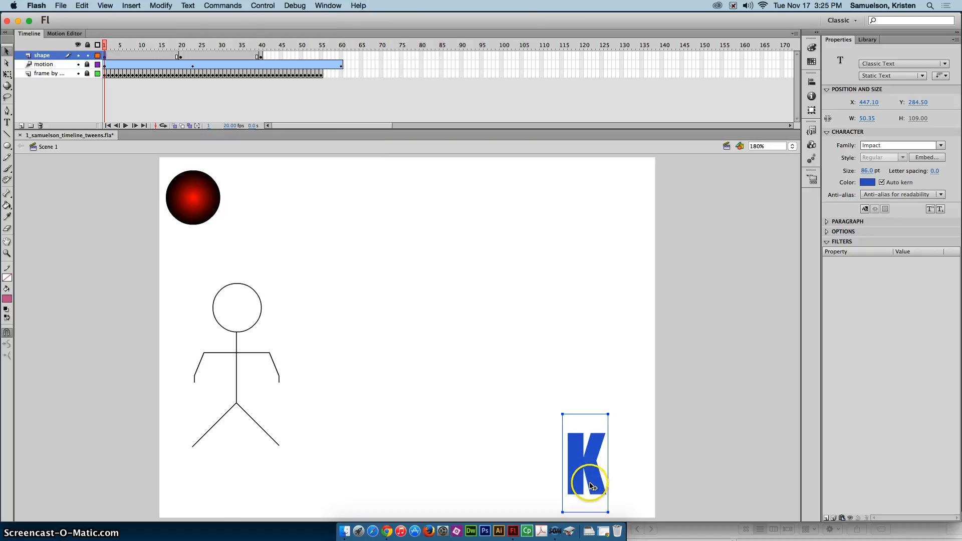
pyautogui.press('super+b')
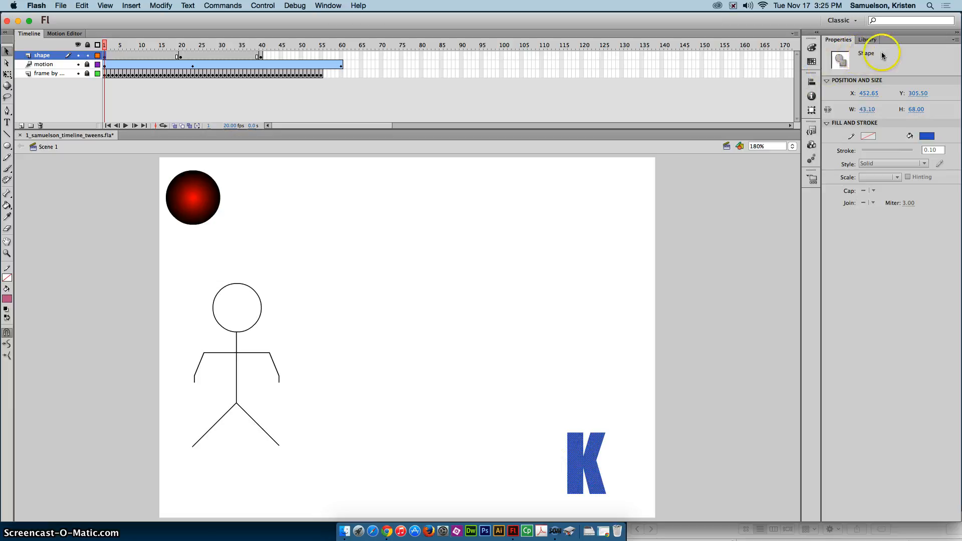
# - Break apart the letter A on frame 20 and the letter S on frame 40 into shapes
pyautogui.click(181, 55)
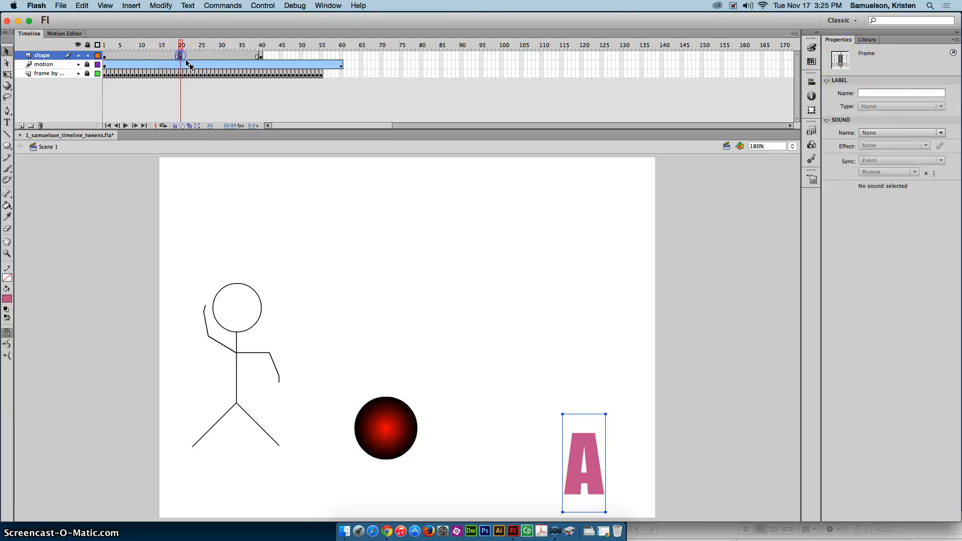
pyautogui.click(593, 454)
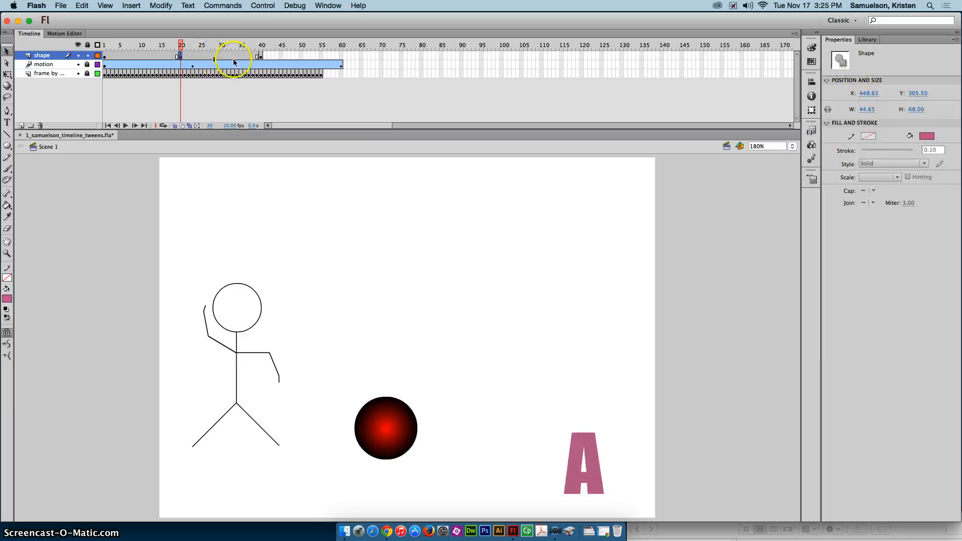
pyautogui.click(261, 56)
pyautogui.press('super+b')
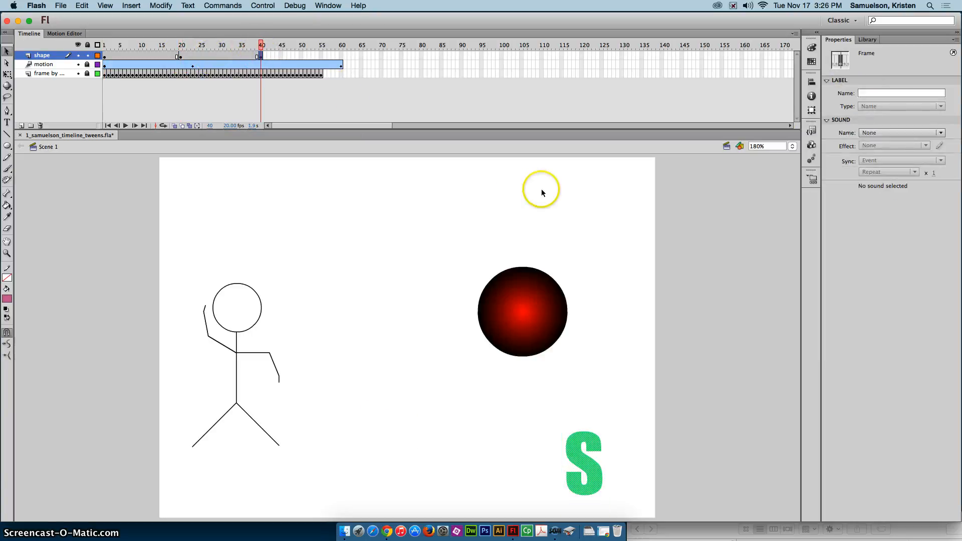
# - Create shape tweens between the letter keyframes at frames 1, 20 and 40 of the shape layer
pyautogui.click(42, 57)
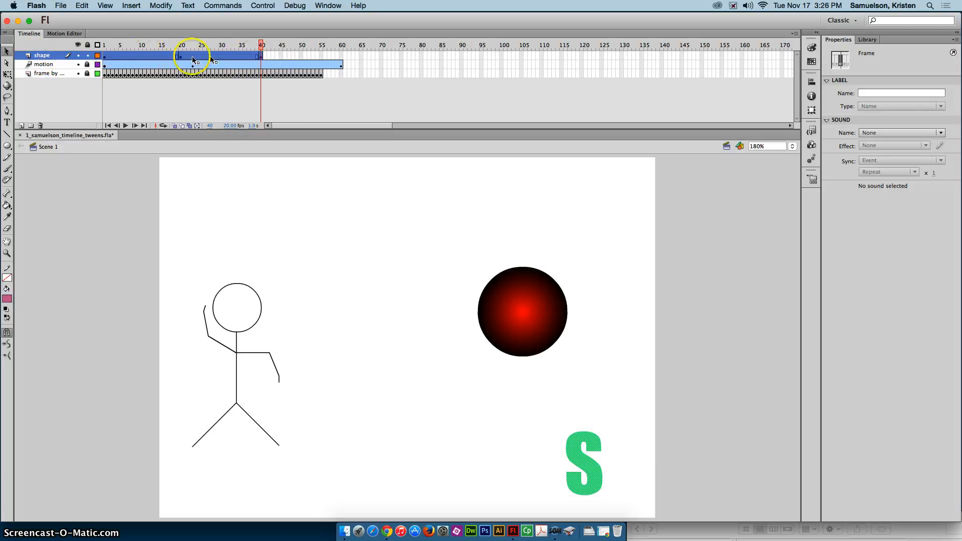
pyautogui.rightClick(113, 59)
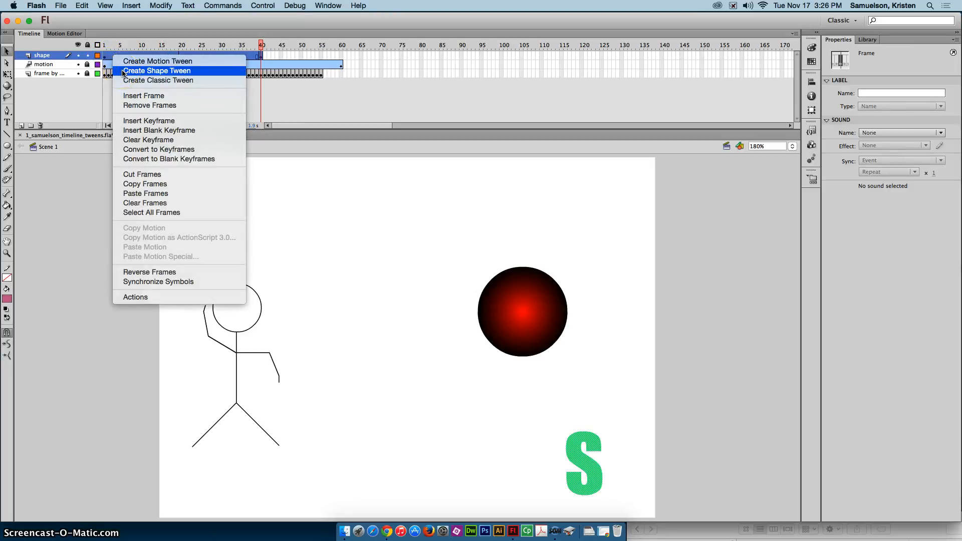
pyautogui.click(123, 72)
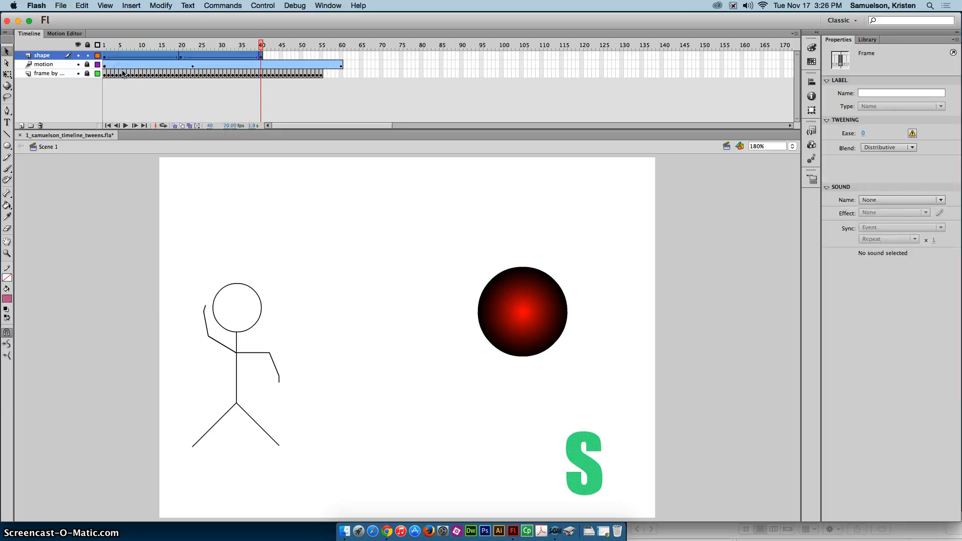
# - Play the animation from frame 1 to review the letters morphing, and return to the first frame
pyautogui.click(262, 44)
pyautogui.moveTo(267, 45); pyautogui.dragTo(105, 52)
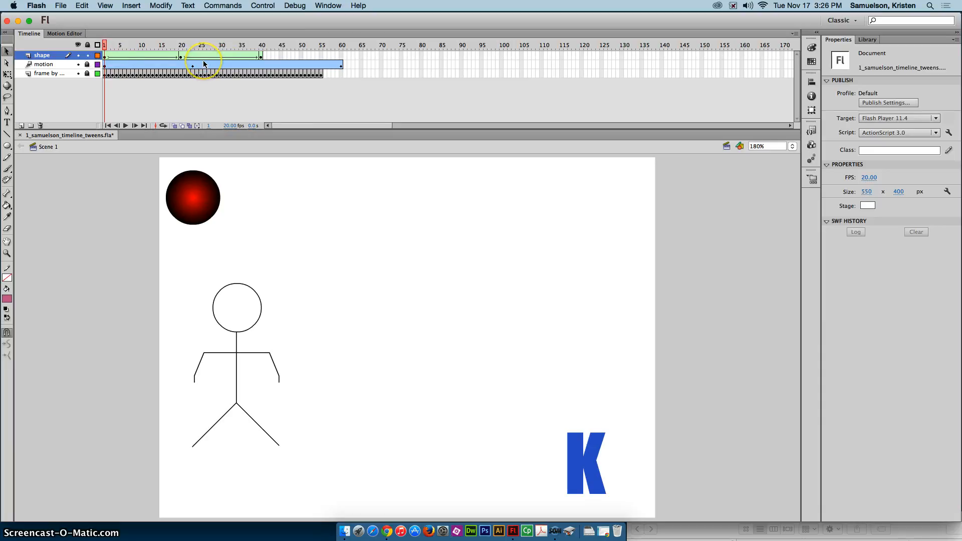
pyautogui.press('Return')
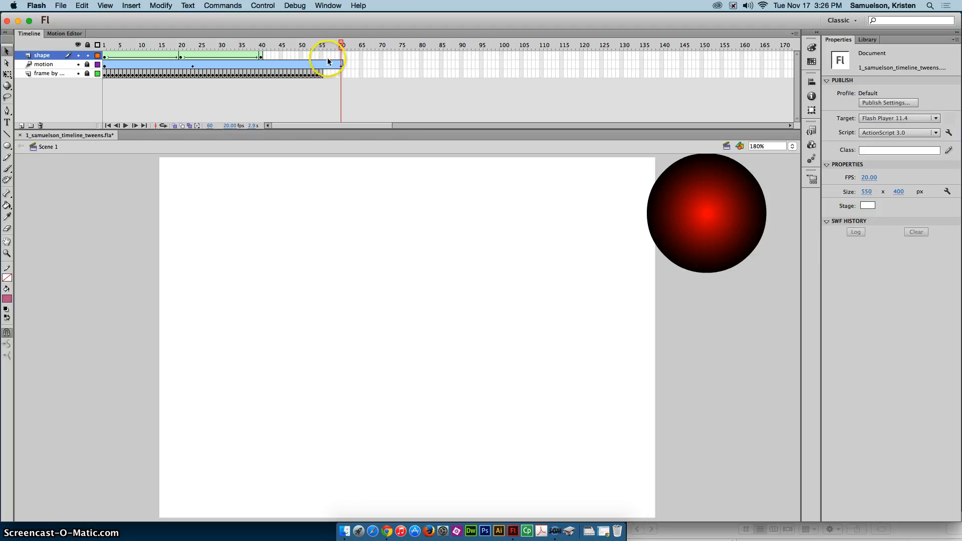
pyautogui.hotkey('shift', ',')
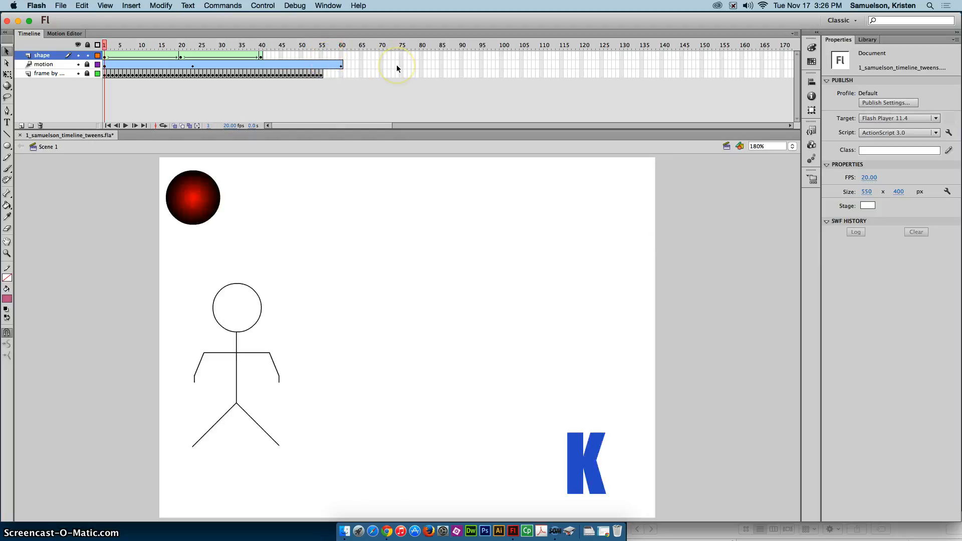
# - Undo the shape tweens and insert an extra keyframe at frame 21 of the shape layer to hold the letter A
pyautogui.press('super+z')
pyautogui.press('super+z')
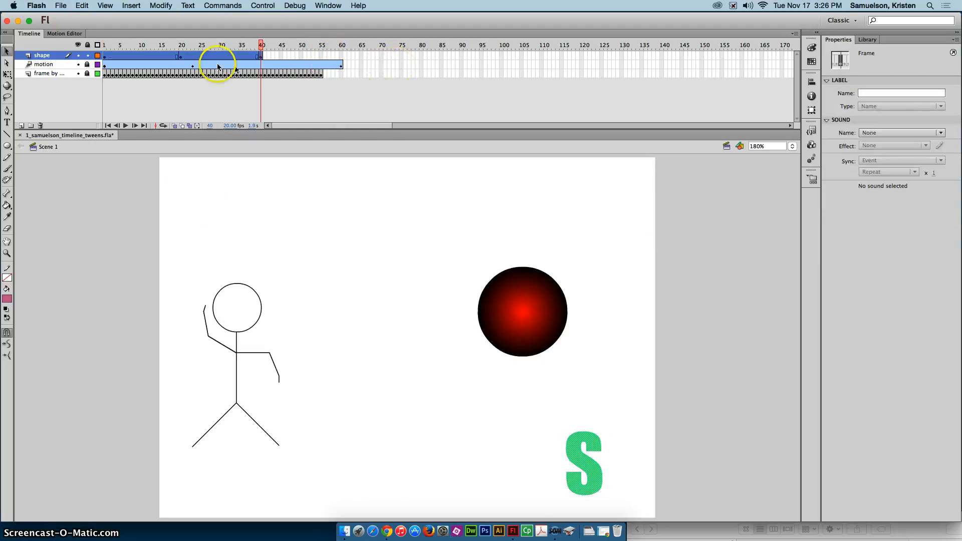
pyautogui.click(193, 54)
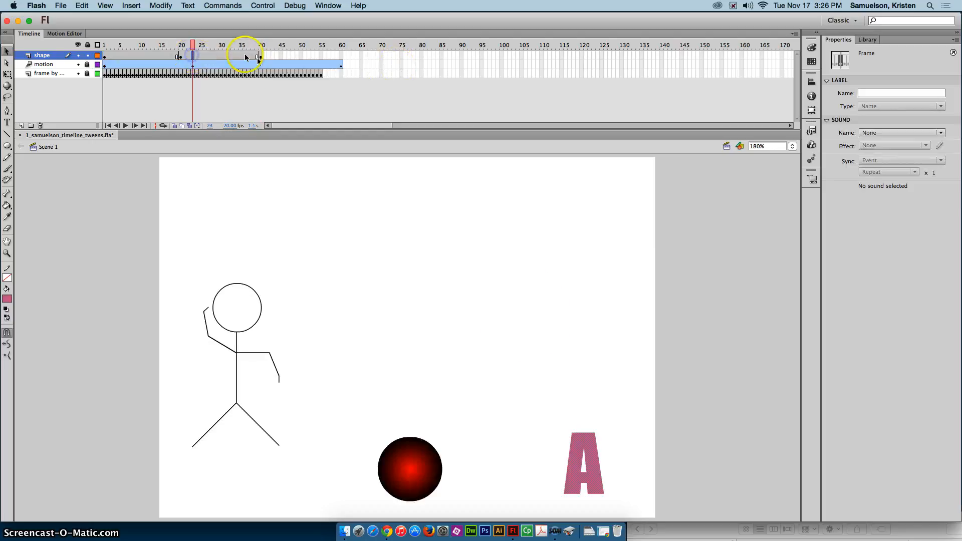
pyautogui.click(184, 56)
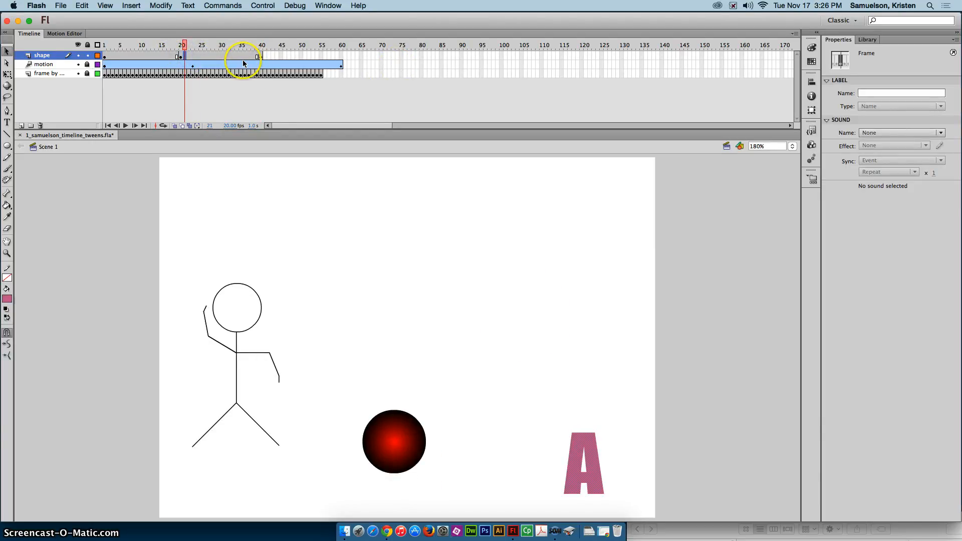
pyautogui.click(185, 45)
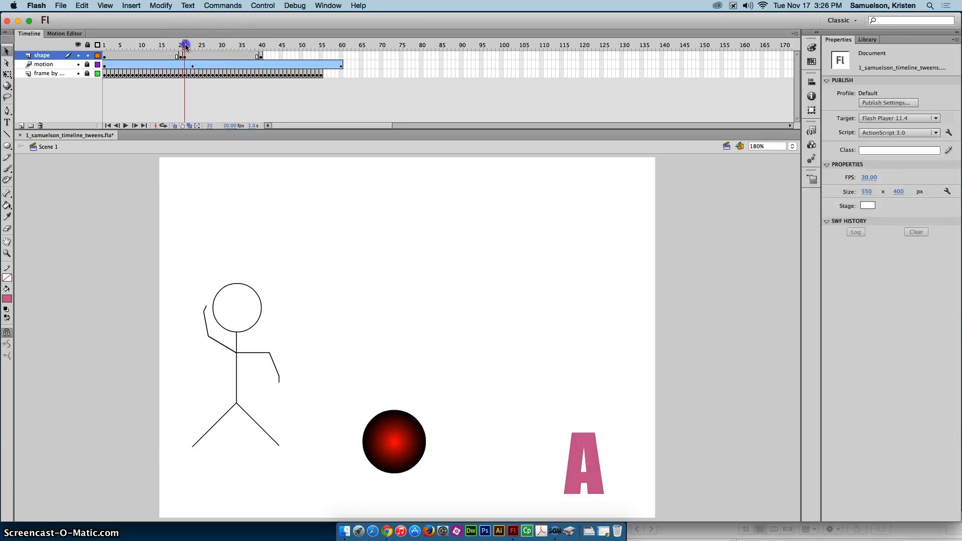
# - Apply shape tweens to all frames of the shape layer, across the keyframes at frames 1, 20, 21 and 40
pyautogui.click(41, 56)
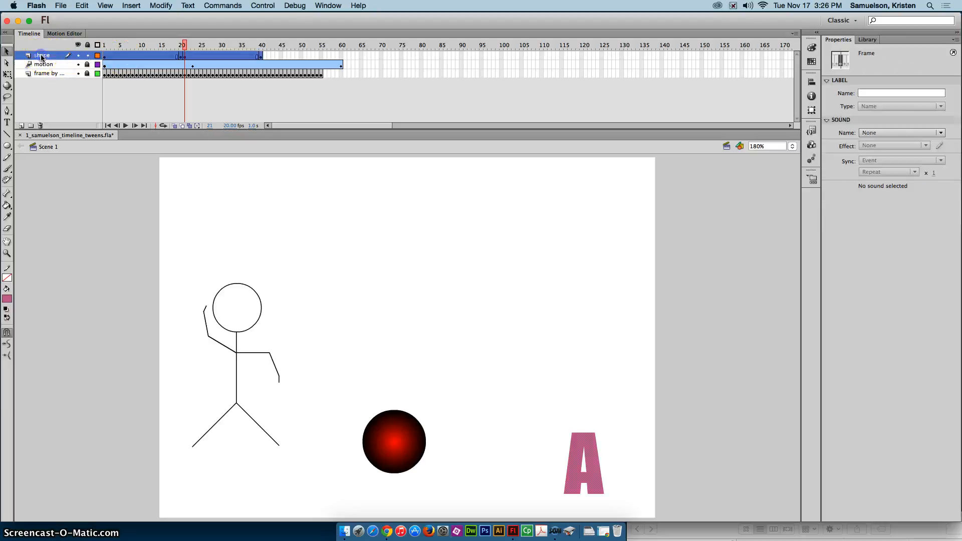
pyautogui.rightClick(54, 55)
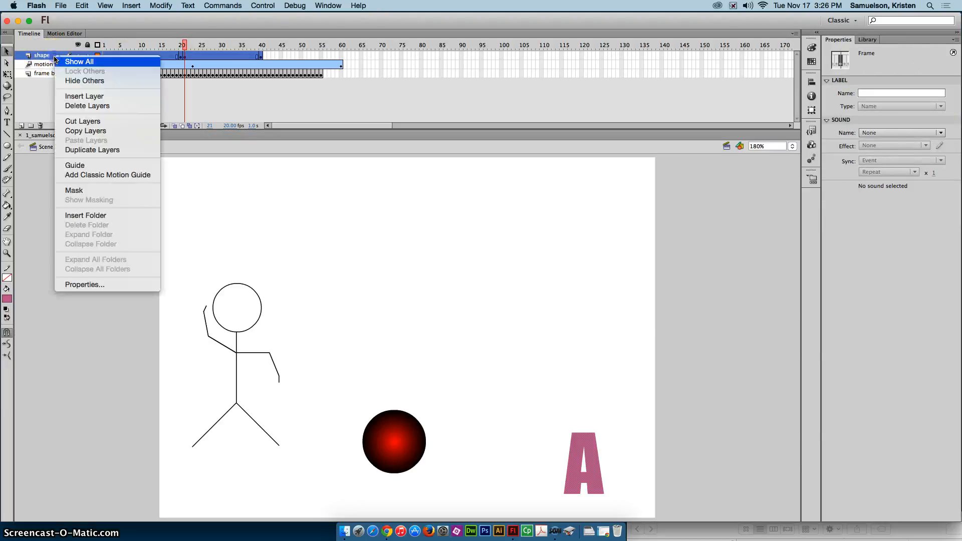
pyautogui.rightClick(199, 57)
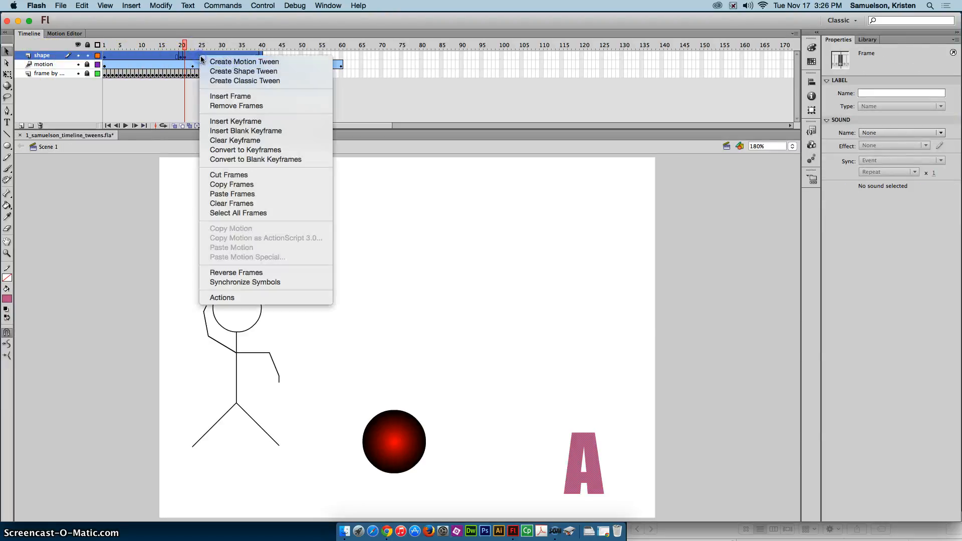
pyautogui.click(223, 71)
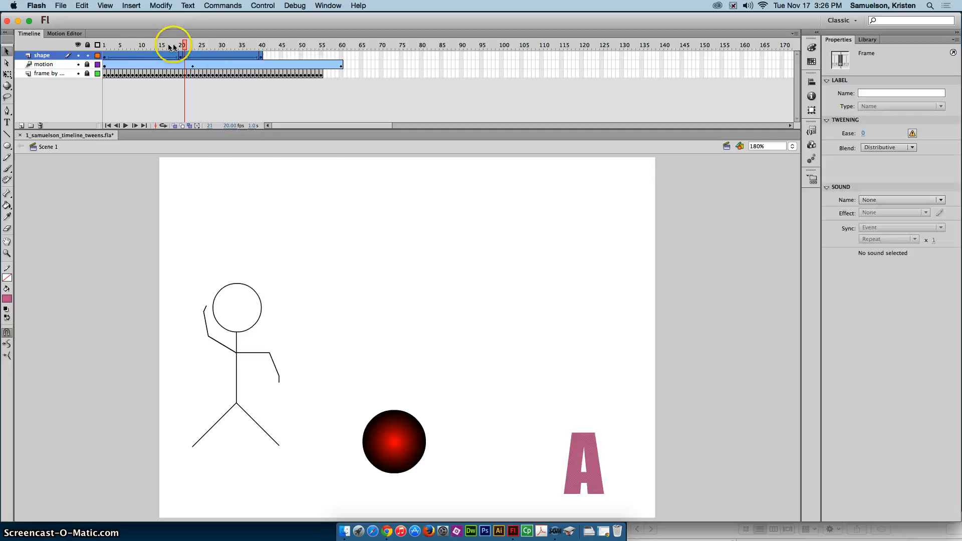
# - Add a shape hint to the letter K on frame 1 and place it on the letter's top-left corner
pyautogui.click(105, 45)
pyautogui.click(106, 58)
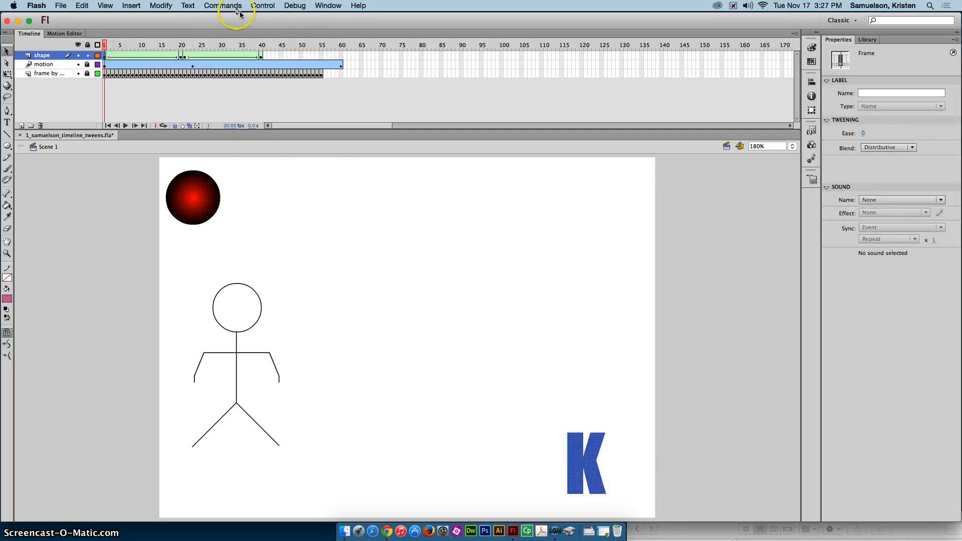
pyautogui.click(161, 6)
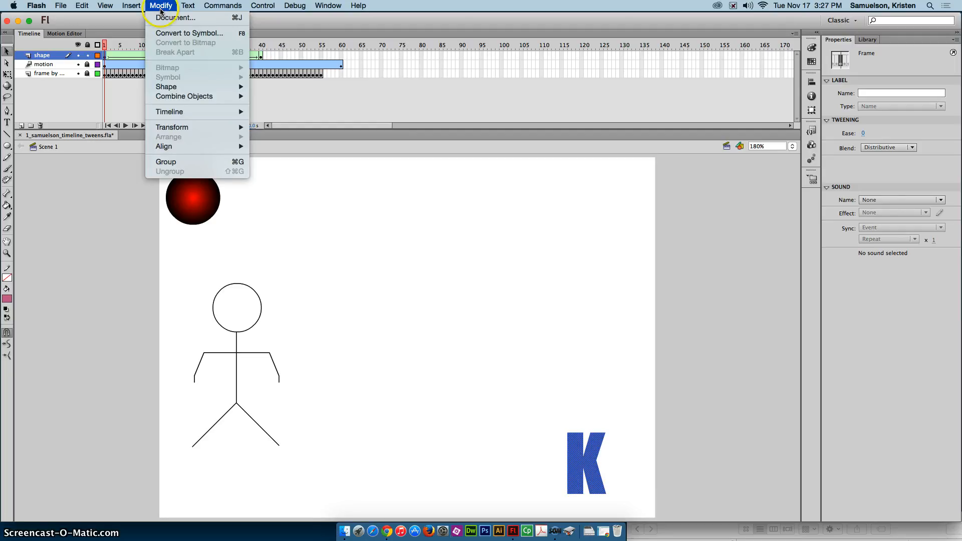
pyautogui.moveTo(193, 89)
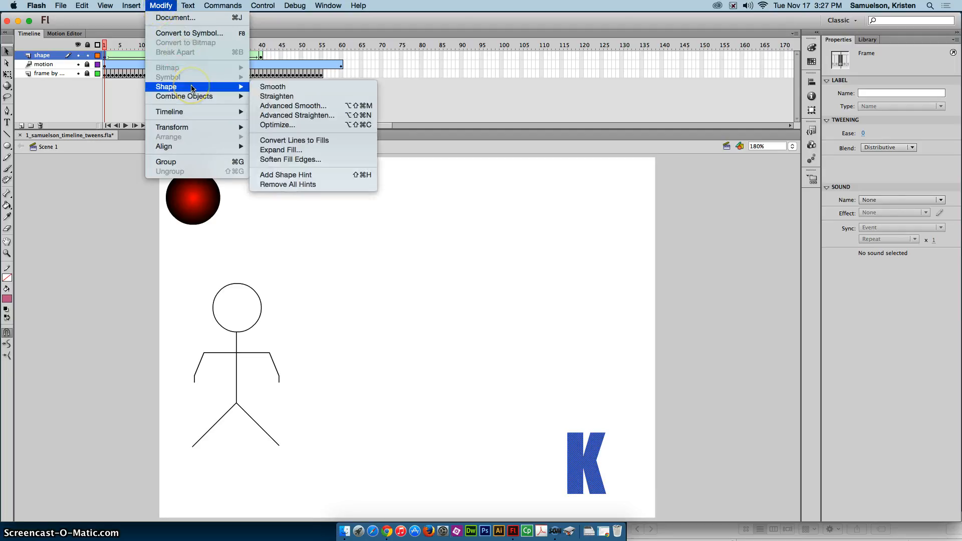
pyautogui.click(303, 176)
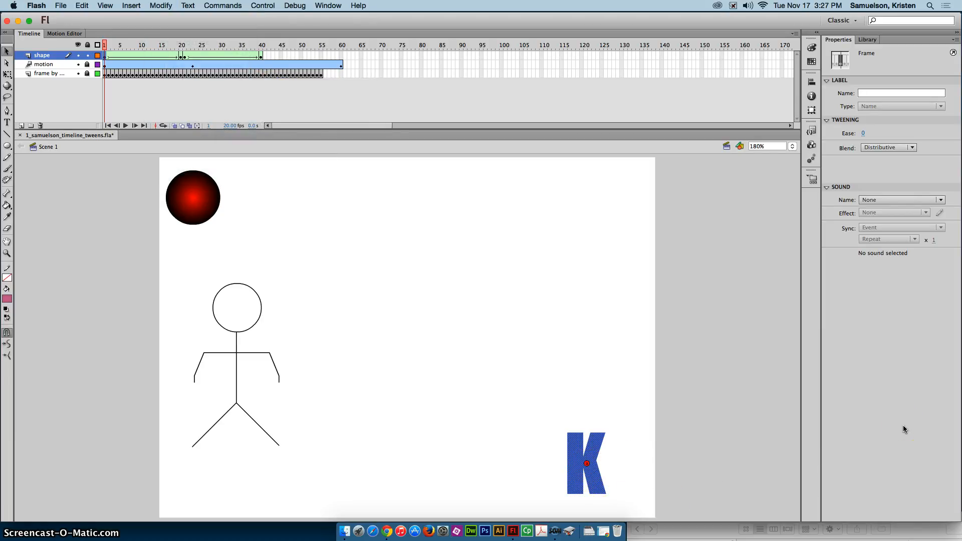
pyautogui.press('super+equal')
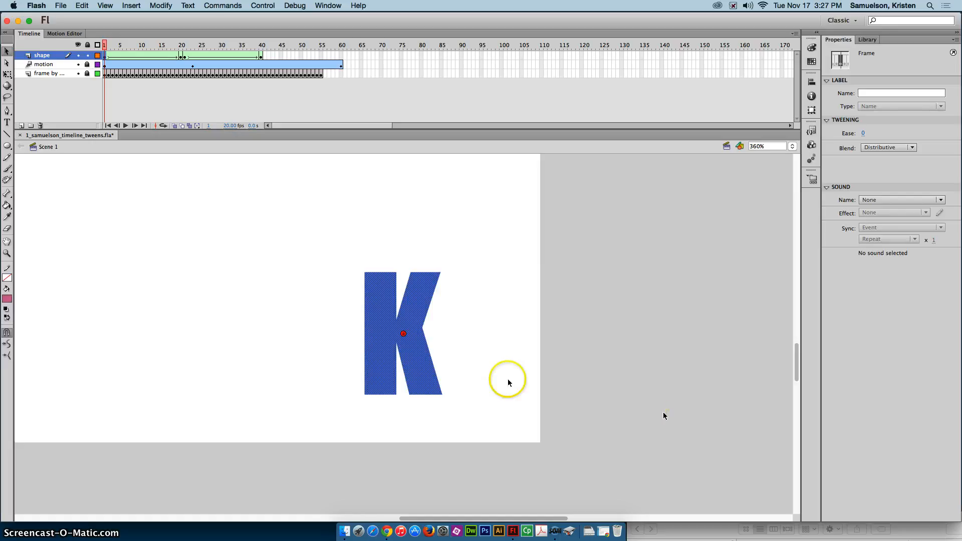
pyautogui.moveTo(404, 335); pyautogui.dragTo(381, 298)
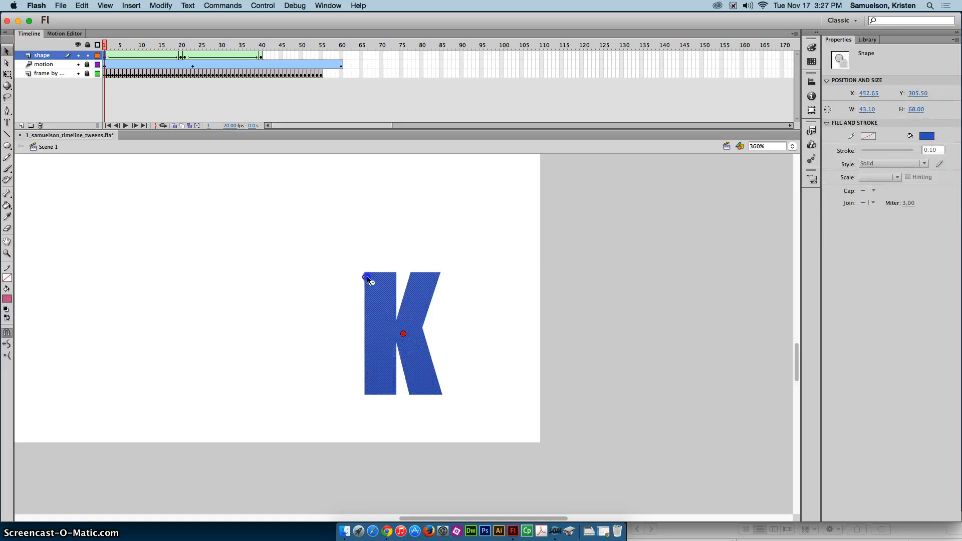
# - Add a second shape hint and place it on the bottom-left corner of the letter K
pyautogui.click(172, 7)
pyautogui.moveTo(229, 145)
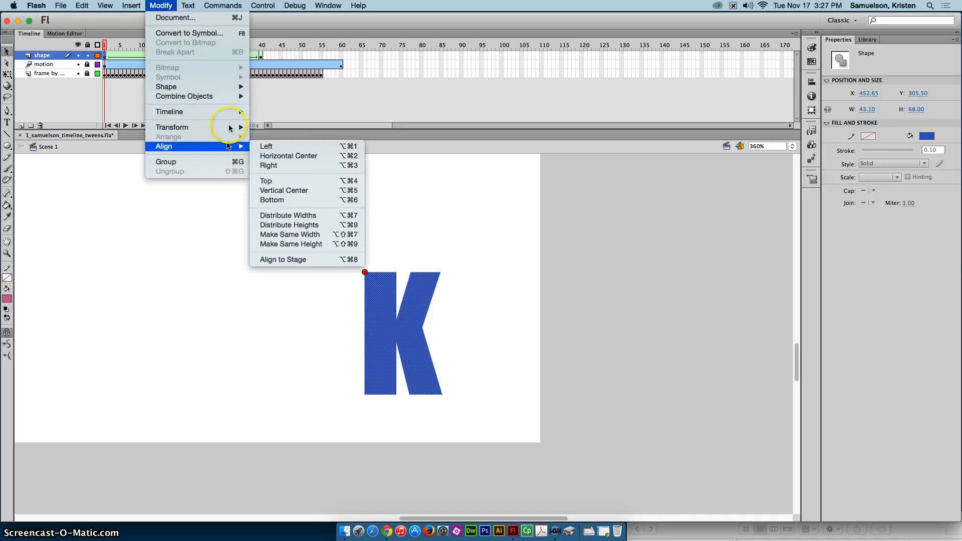
pyautogui.moveTo(231, 87)
pyautogui.click(306, 176)
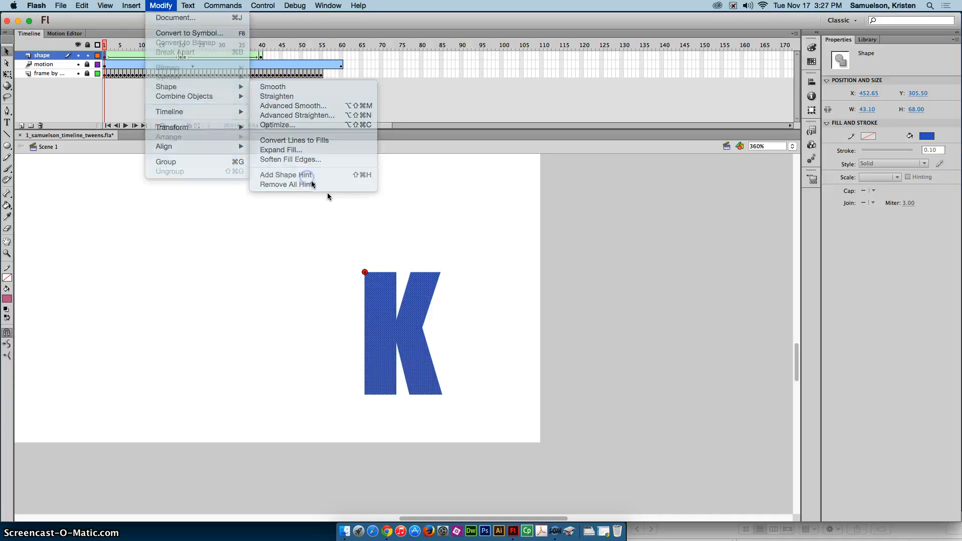
pyautogui.click(434, 296)
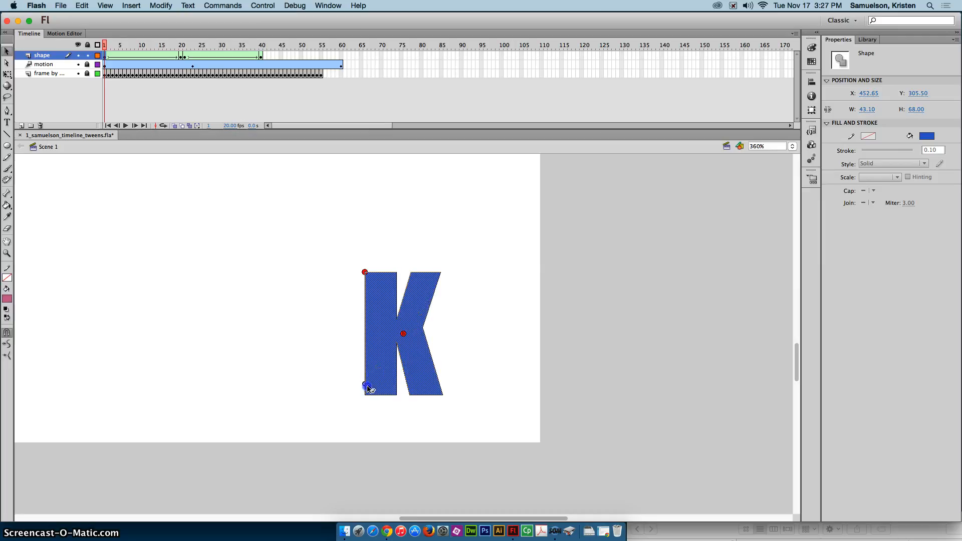
pyautogui.moveTo(367, 394); pyautogui.dragTo(365, 395)
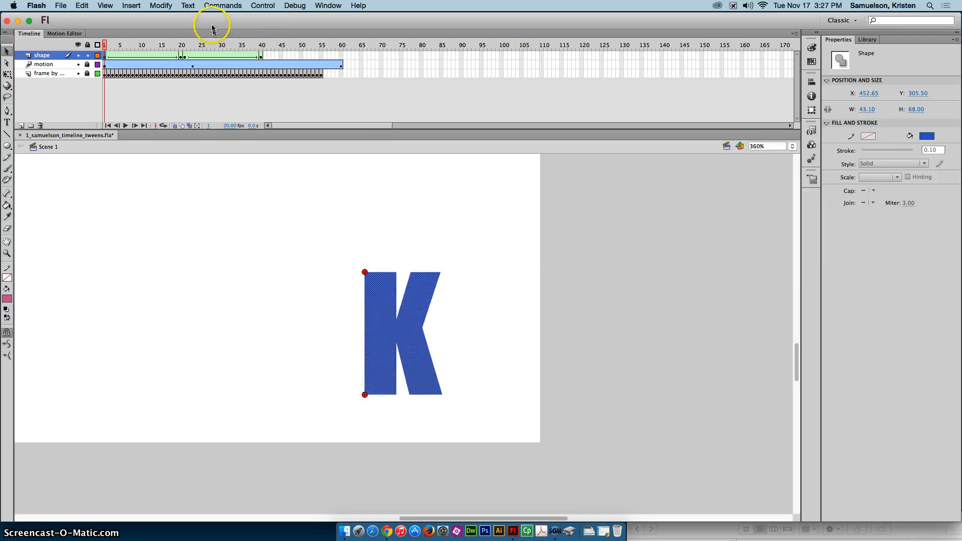
# - Add a third shape hint and place it on the bottom-right corner of the letter K
pyautogui.click(160, 6)
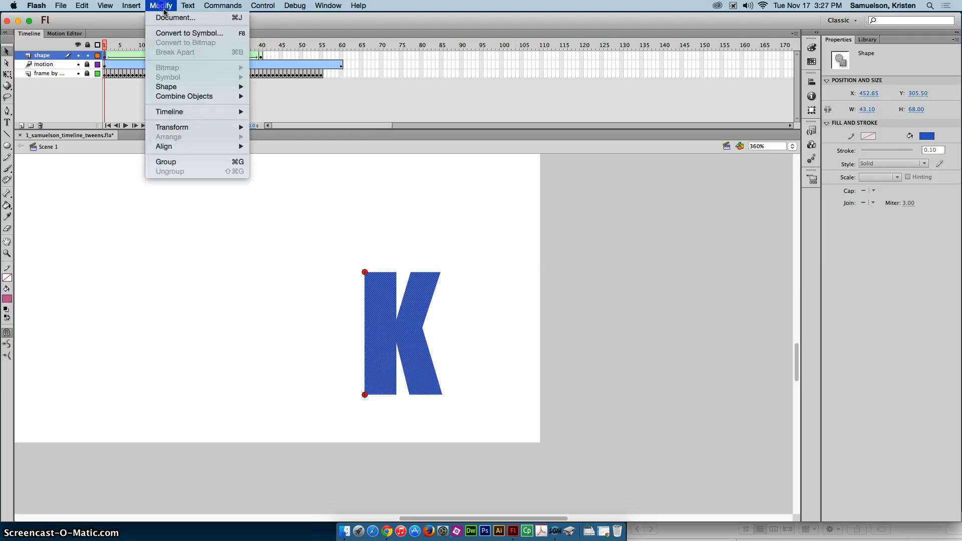
pyautogui.moveTo(201, 87)
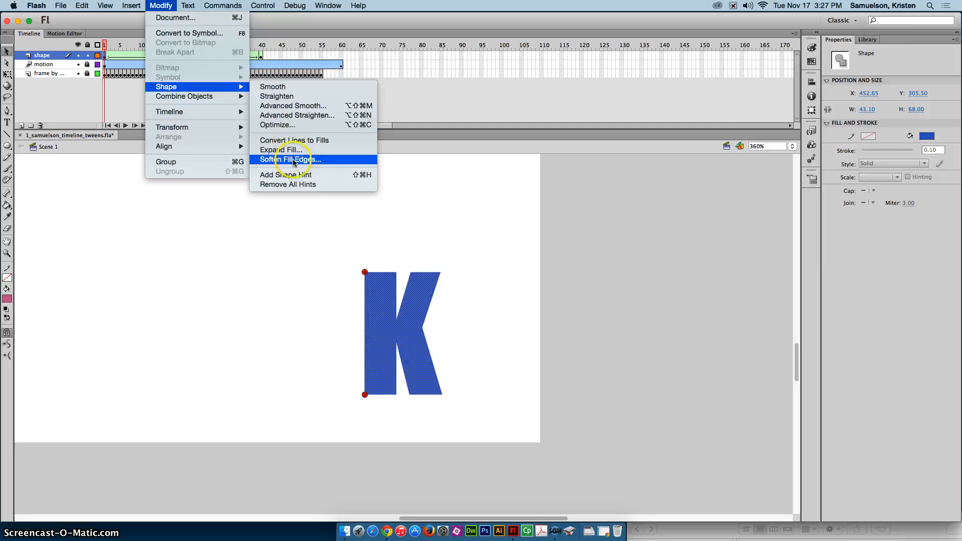
pyautogui.click(290, 174)
pyautogui.moveTo(403, 334); pyautogui.dragTo(423, 355)
pyautogui.moveTo(443, 397); pyautogui.dragTo(443, 396)
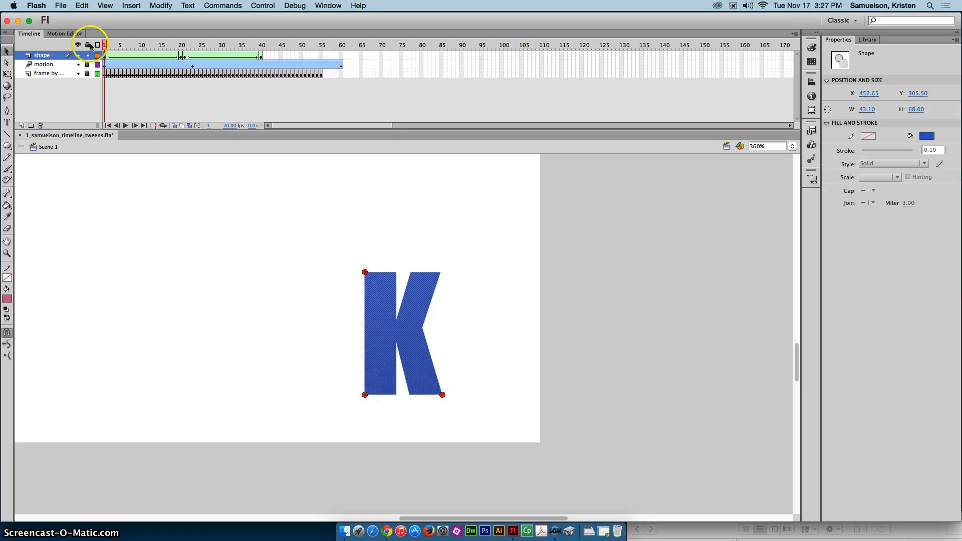
# - Save the document and place frame 20's three shape hints on the letter A's bottom-left, bottom-right and top-left corners
pyautogui.moveTo(106, 46); pyautogui.dragTo(182, 44)
pyautogui.press('super+s')
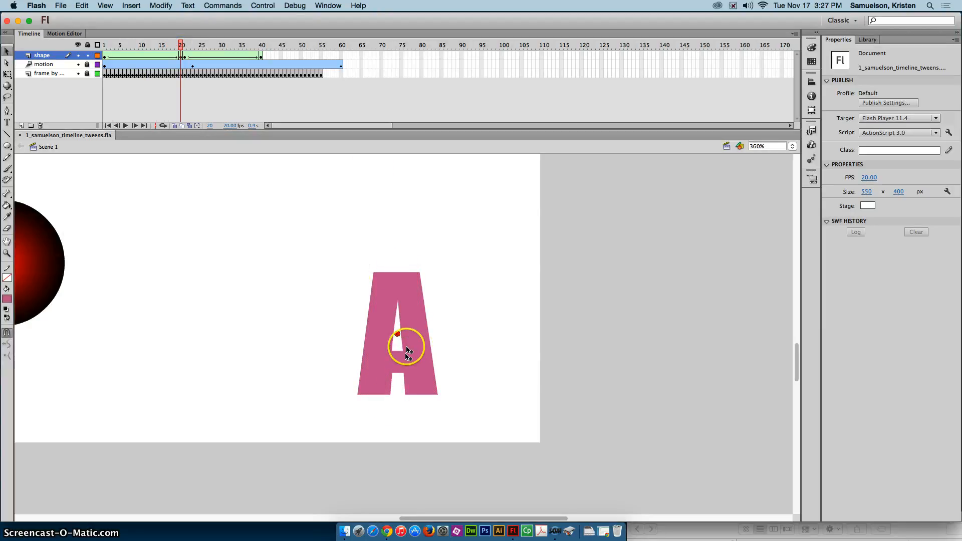
pyautogui.moveTo(398, 335)
pyautogui.mouseDown()
pyautogui.moveTo(415, 349)
pyautogui.moveTo(397, 338)
pyautogui.mouseUp()
pyautogui.moveTo(356, 393); pyautogui.dragTo(356, 395)
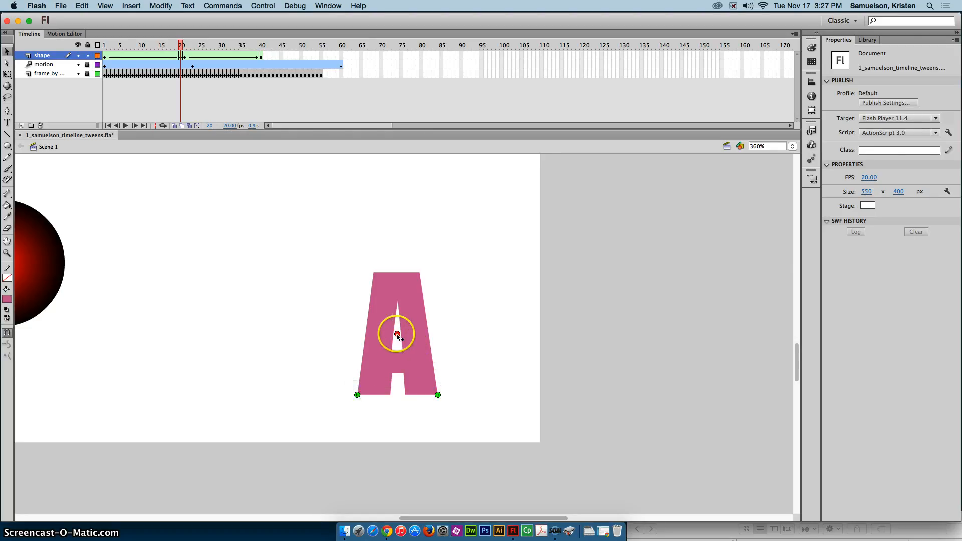
pyautogui.moveTo(397, 334); pyautogui.dragTo(399, 299)
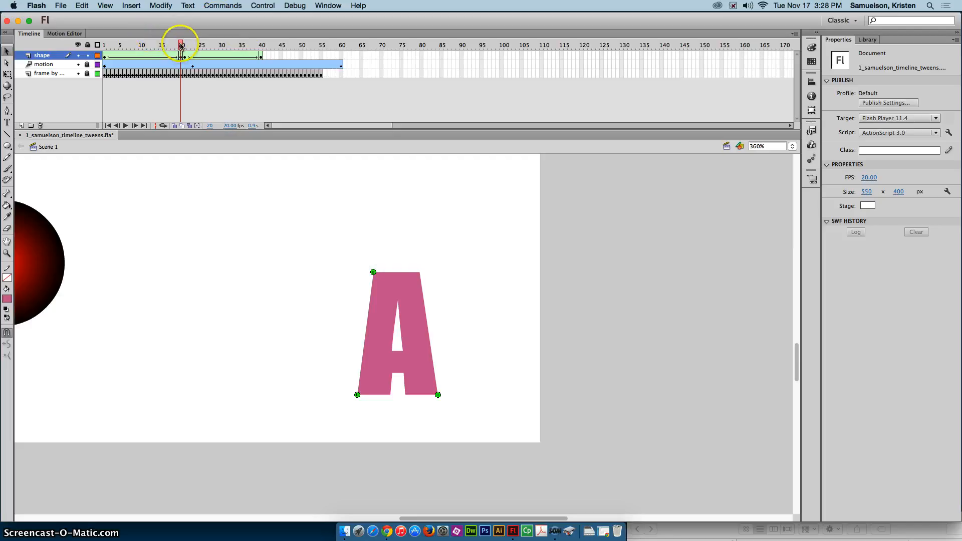
# - Add a shape hint to the letter A on frame 21 and place it on the letter's top-right corner
pyautogui.moveTo(181, 44)
pyautogui.mouseDown()
pyautogui.moveTo(104, 50)
pyautogui.moveTo(186, 48)
pyautogui.mouseUp()
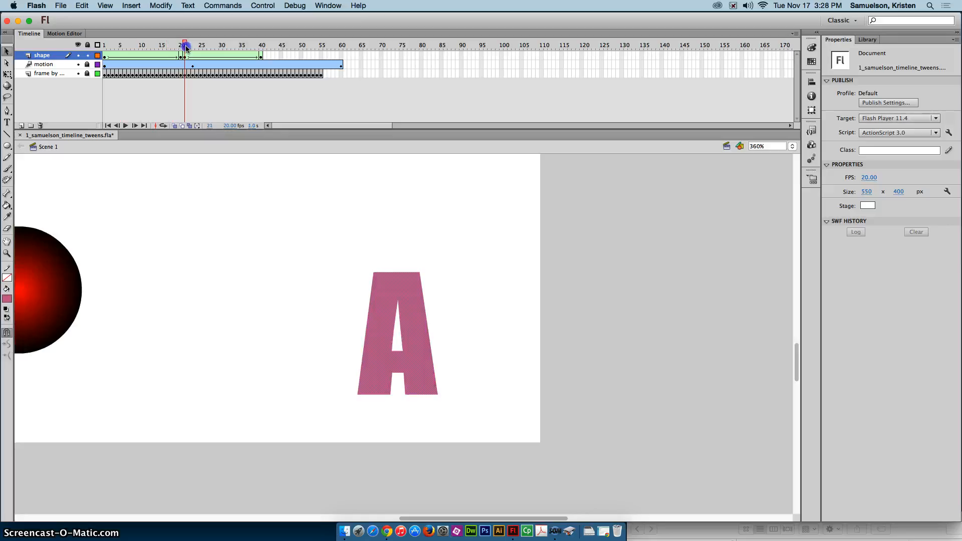
pyautogui.click(186, 57)
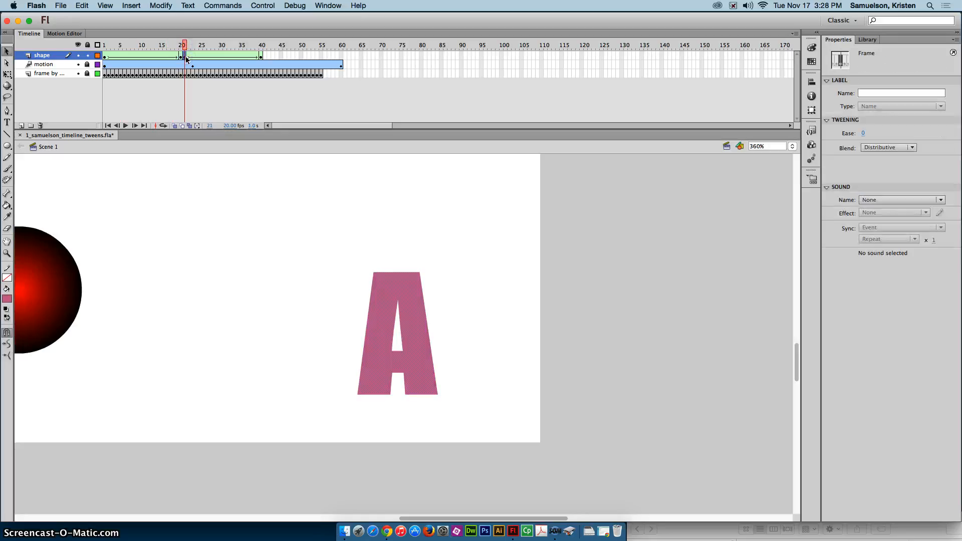
pyautogui.moveTo(185, 45); pyautogui.dragTo(176, 46)
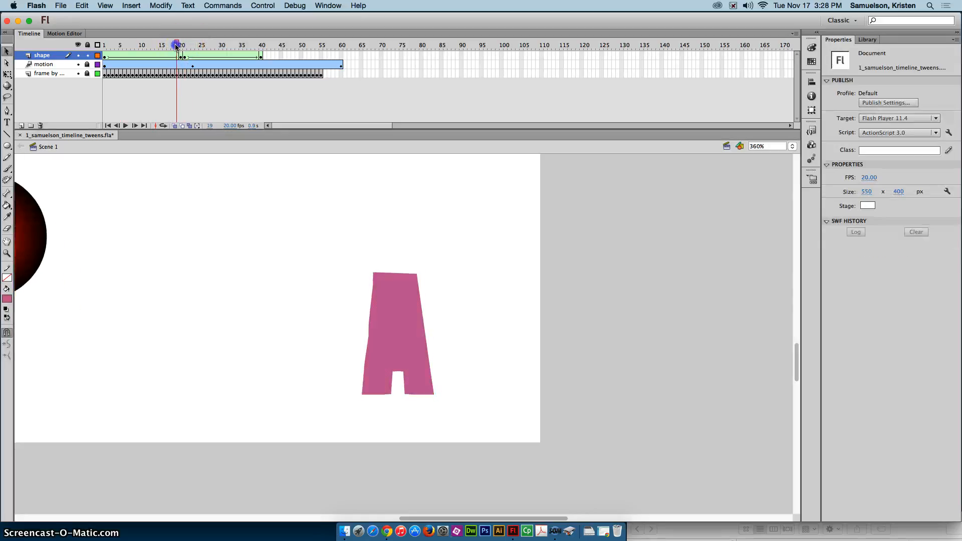
pyautogui.click(186, 57)
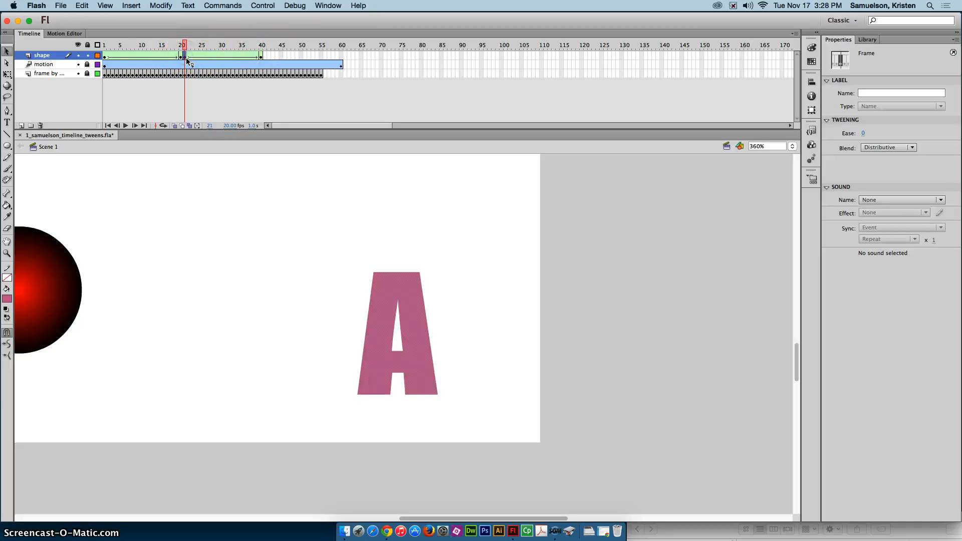
pyautogui.click(261, 45)
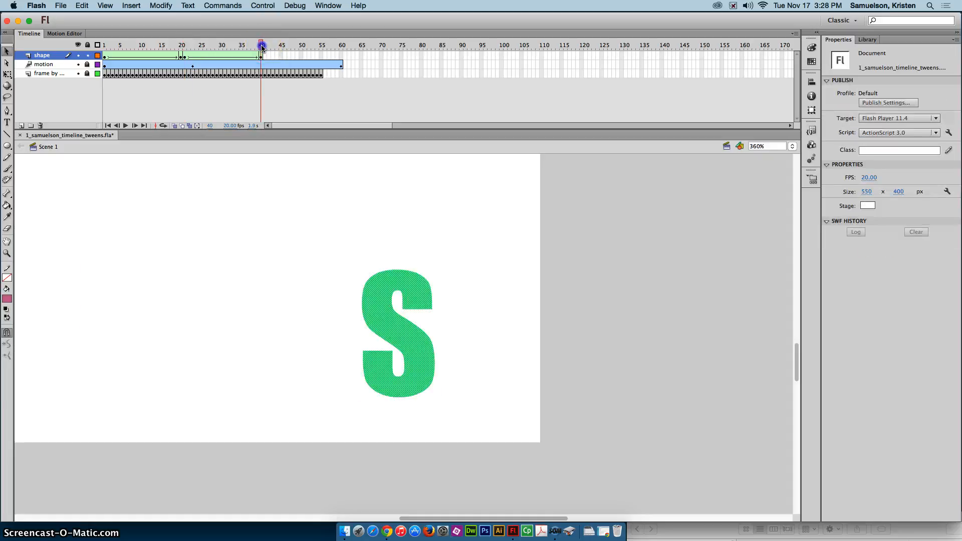
pyautogui.moveTo(261, 47); pyautogui.dragTo(186, 46)
pyautogui.click(160, 5)
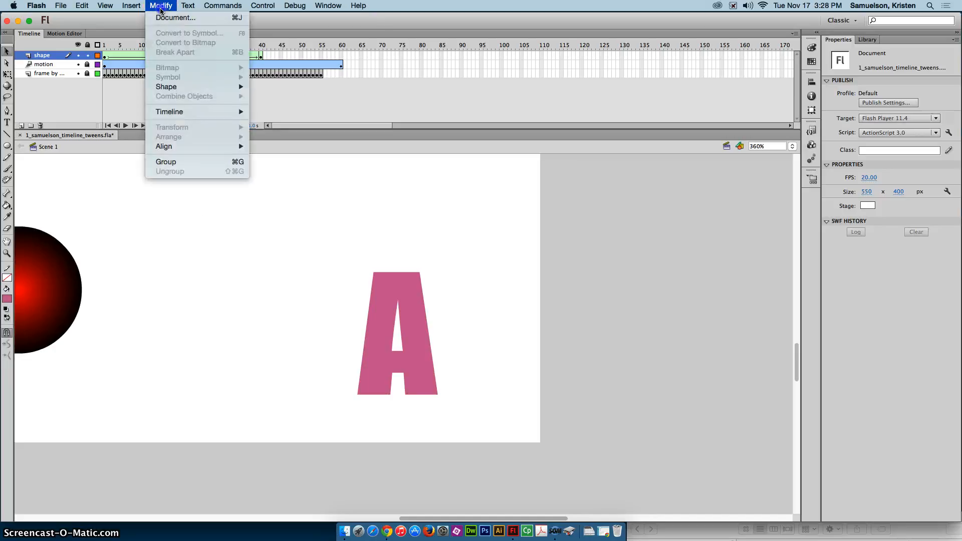
pyautogui.moveTo(215, 87)
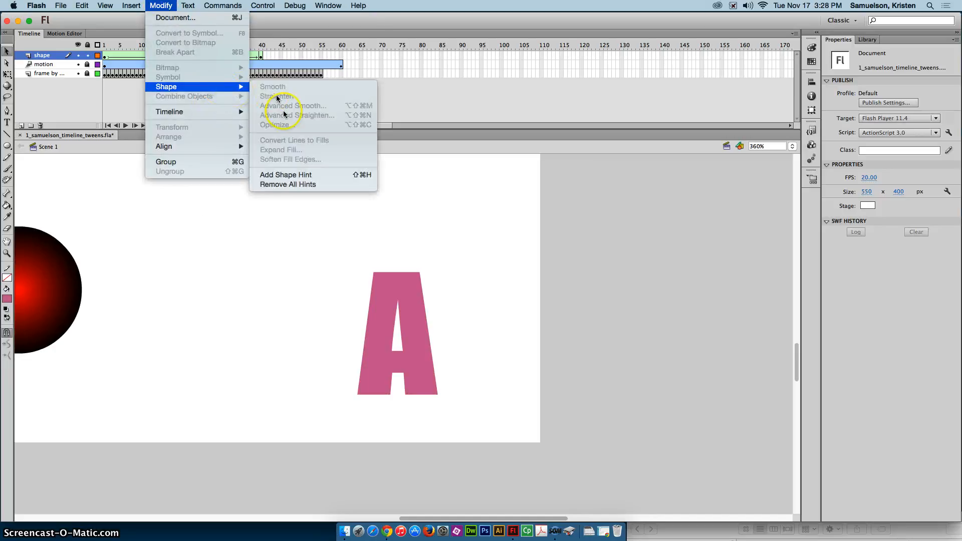
pyautogui.click(286, 174)
pyautogui.moveTo(397, 334); pyautogui.dragTo(400, 331)
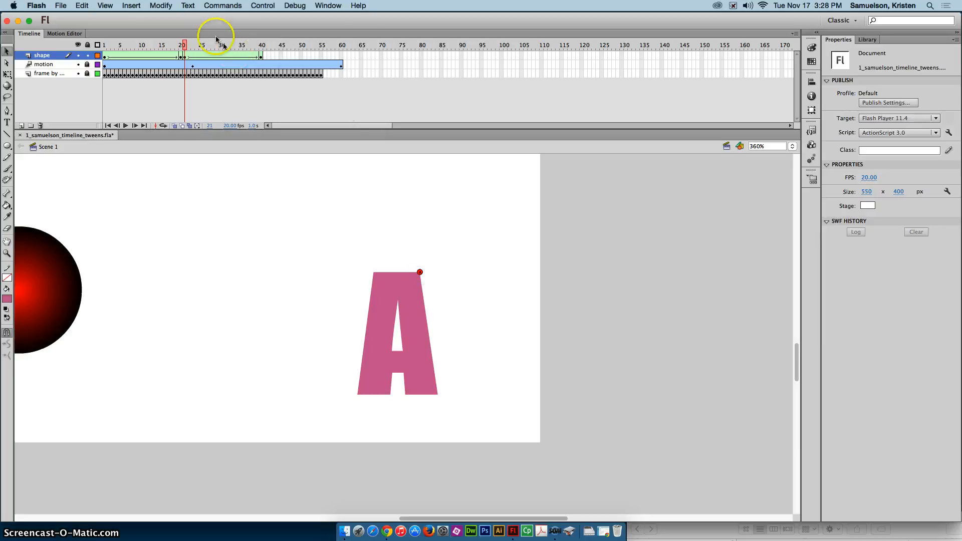
# - Add a second shape hint on frame 21 and place it on the upper part of the letter A's left edge
pyautogui.click(162, 6)
pyautogui.moveTo(206, 88)
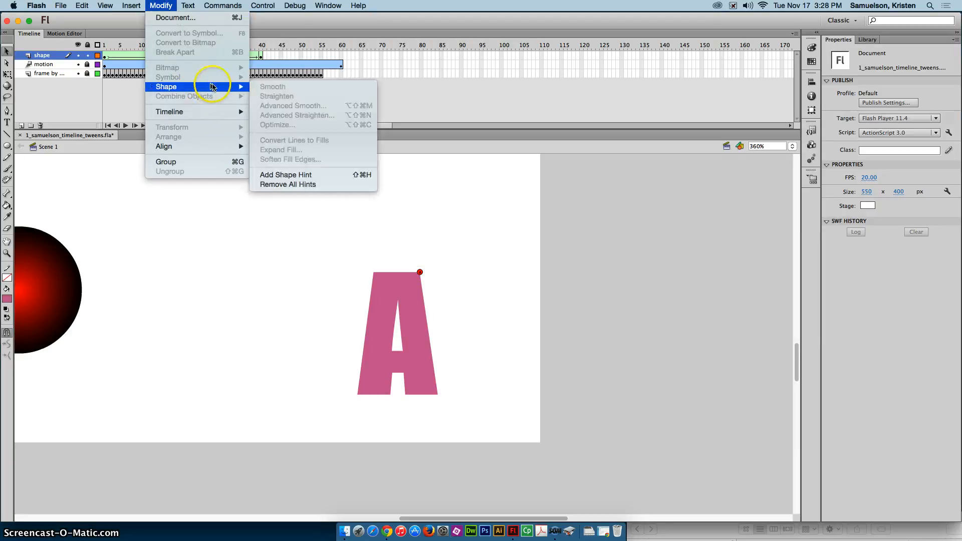
pyautogui.click(287, 175)
pyautogui.moveTo(397, 333); pyautogui.dragTo(380, 298)
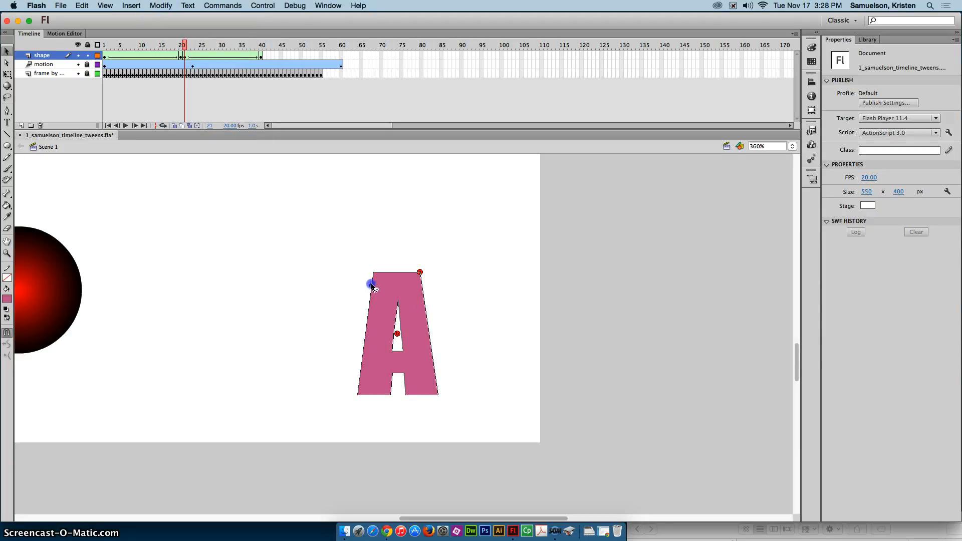
pyautogui.moveTo(372, 281); pyautogui.dragTo(369, 305)
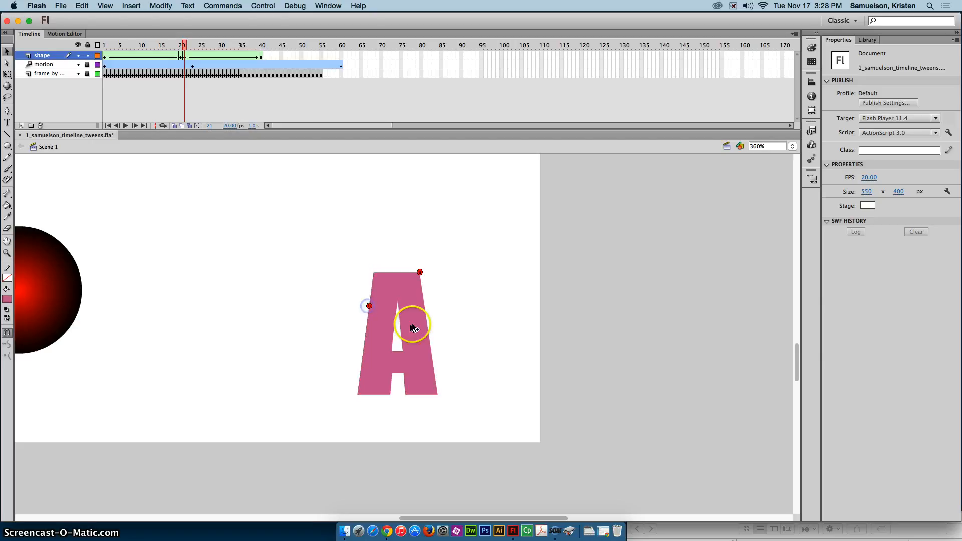
# - Add a third shape hint on frame 21 and place it on the lower part of the letter A's right edge
pyautogui.click(161, 6)
pyautogui.moveTo(231, 87)
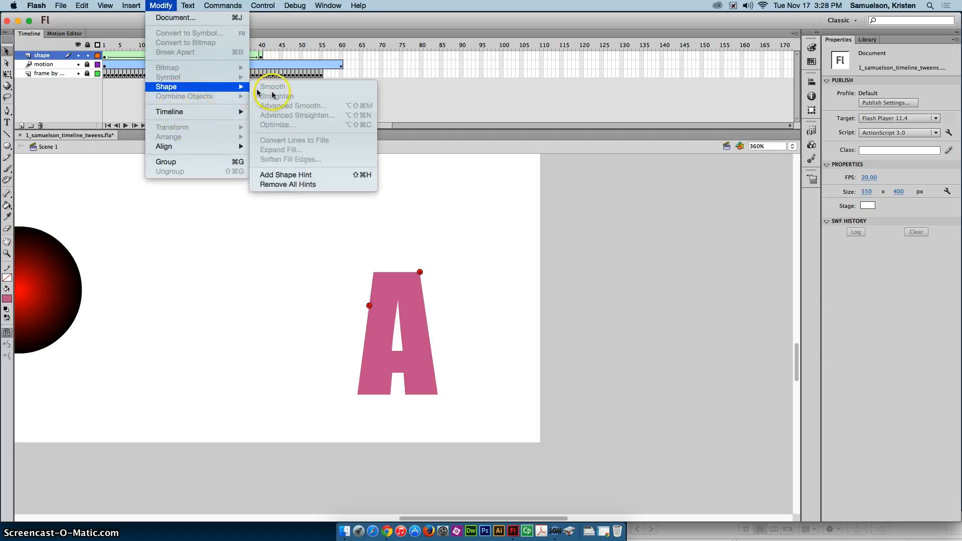
pyautogui.click(286, 175)
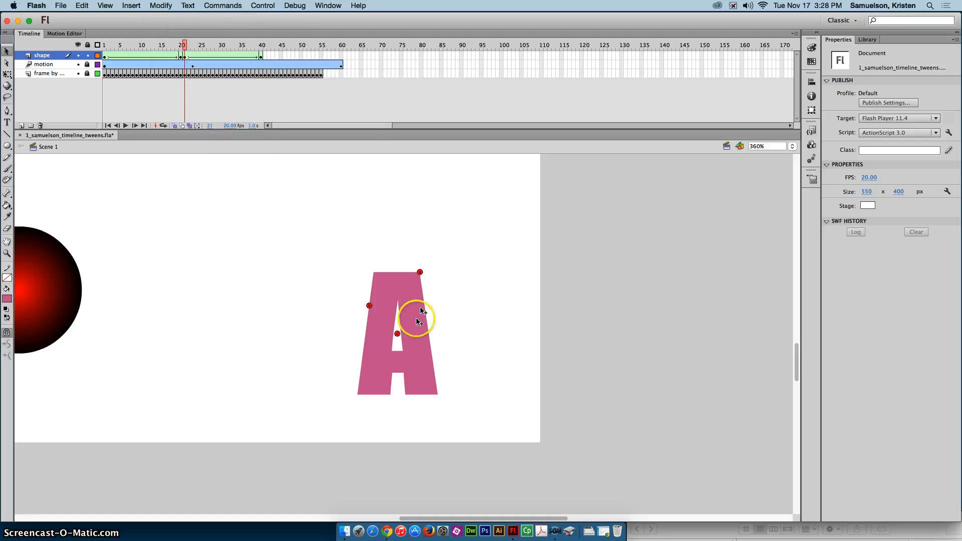
pyautogui.moveTo(398, 334); pyautogui.dragTo(417, 345)
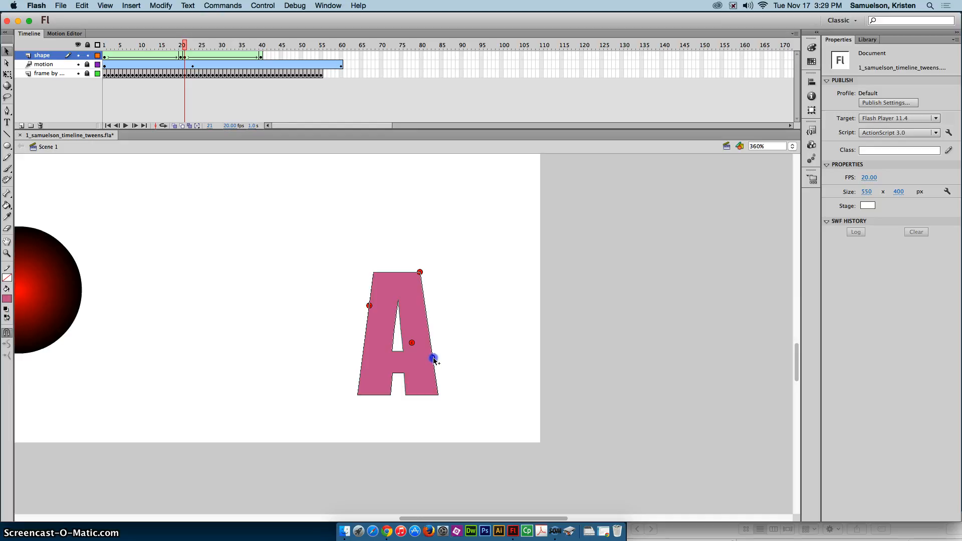
pyautogui.moveTo(434, 360); pyautogui.dragTo(433, 358)
# - Add a fourth shape hint on frame 21 and place it on the letter A's bottom-left corner
pyautogui.click(159, 6)
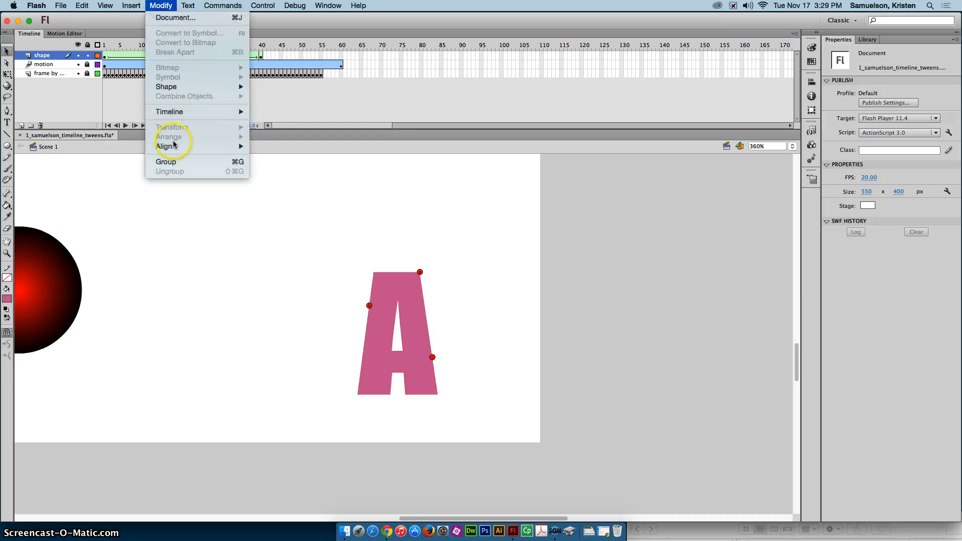
pyautogui.moveTo(216, 87)
pyautogui.click(281, 175)
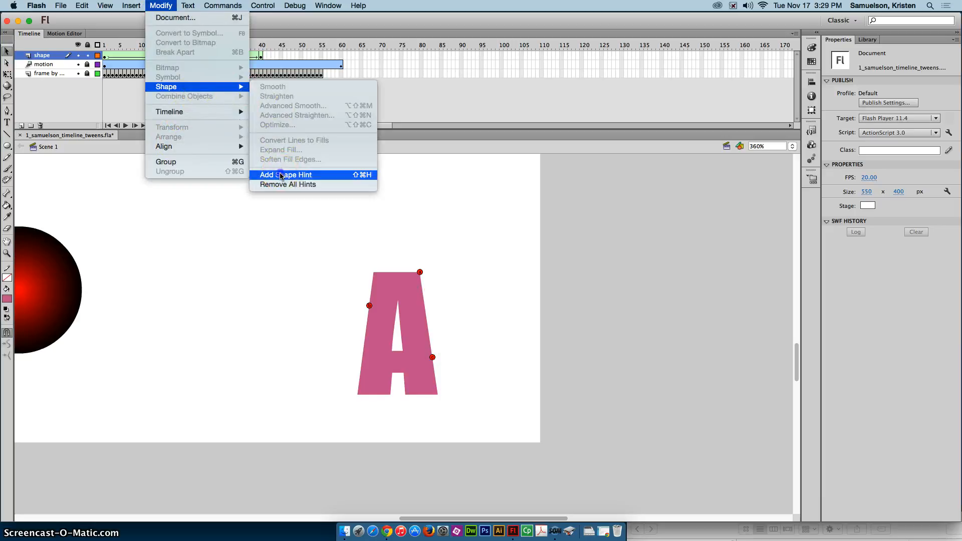
pyautogui.moveTo(397, 334); pyautogui.dragTo(357, 394)
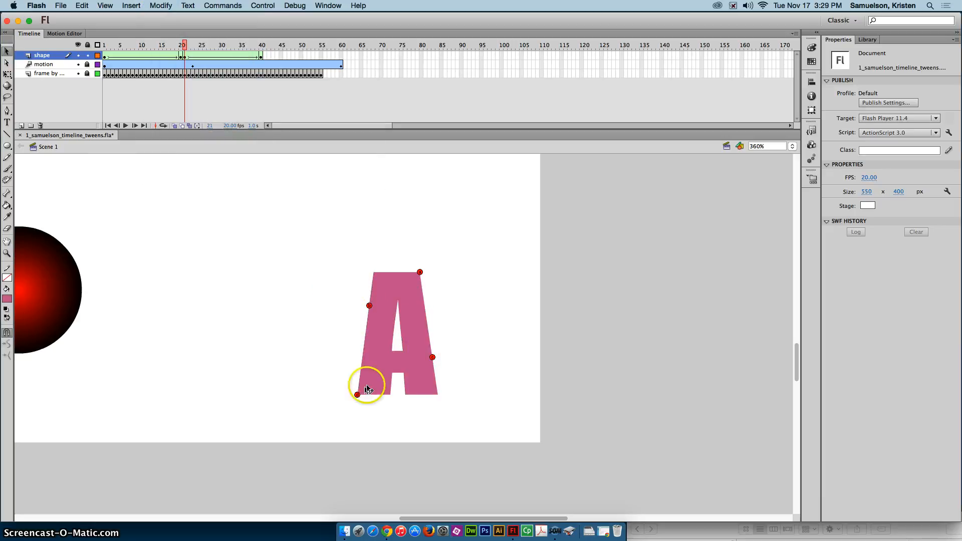
# - Place frame 40's four shape hints on the S: lower-left stroke end, lower right curve, upper left curve and upper-right stroke end
pyautogui.click(261, 45)
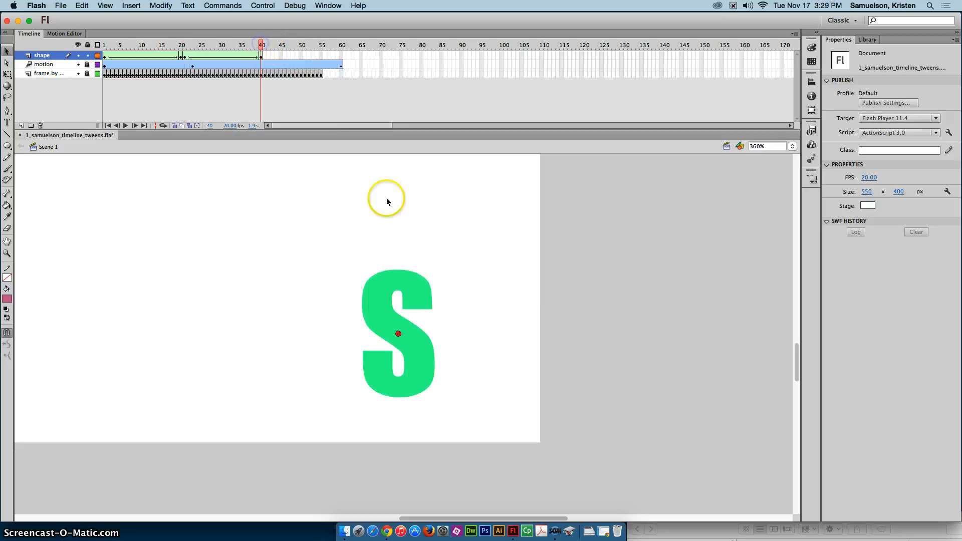
pyautogui.moveTo(398, 334); pyautogui.dragTo(364, 352)
pyautogui.moveTo(399, 334)
pyautogui.mouseDown()
pyautogui.moveTo(434, 360)
pyautogui.moveTo(399, 336)
pyautogui.mouseUp()
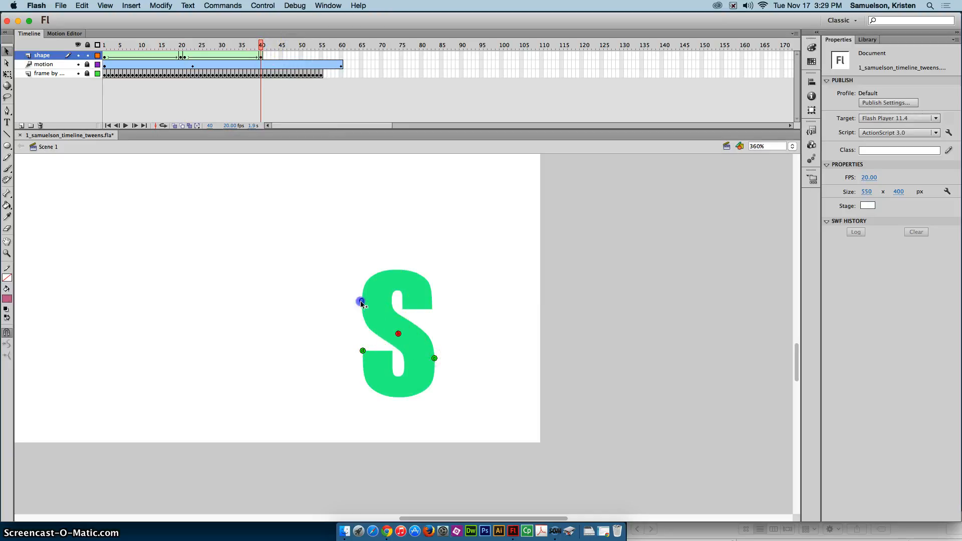
pyautogui.moveTo(360, 301); pyautogui.dragTo(361, 301)
pyautogui.moveTo(398, 333); pyautogui.dragTo(428, 323)
# - Scrub the timeline between frames 21, 1 and 40 to review the hinted shape tweens
pyautogui.moveTo(261, 44); pyautogui.dragTo(187, 46)
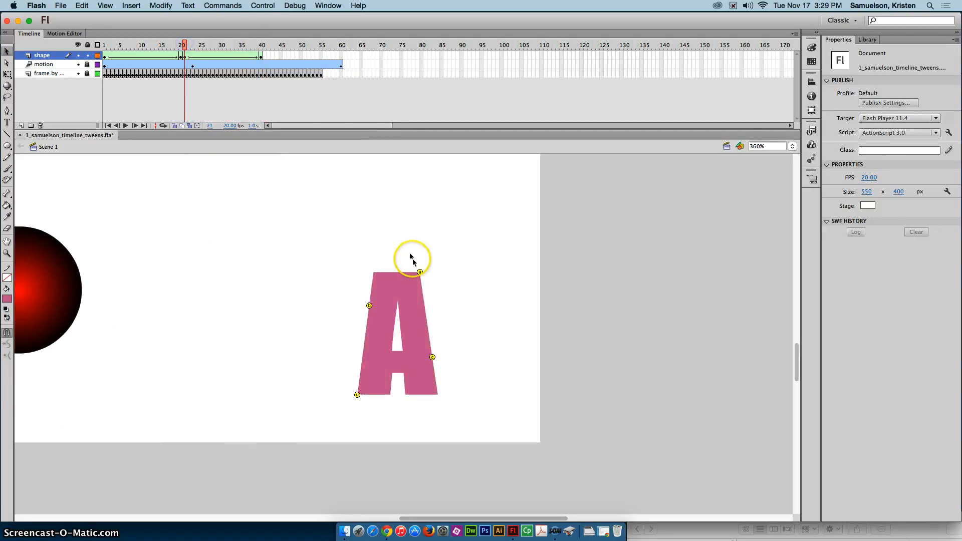
pyautogui.moveTo(185, 46)
pyautogui.mouseDown()
pyautogui.moveTo(269, 48)
pyautogui.moveTo(185, 53)
pyautogui.mouseUp()
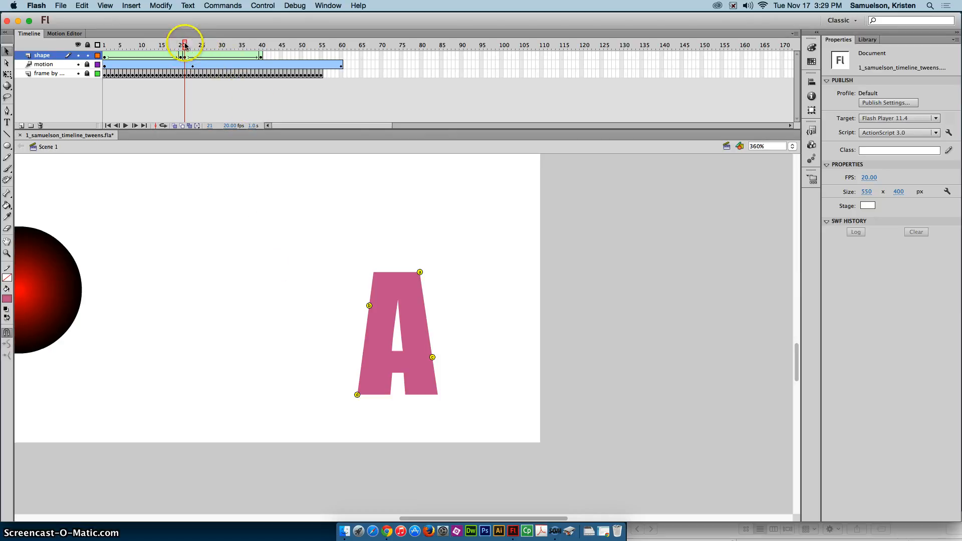
pyautogui.moveTo(185, 49); pyautogui.dragTo(105, 58)
pyautogui.moveTo(105, 58); pyautogui.dragTo(261, 61)
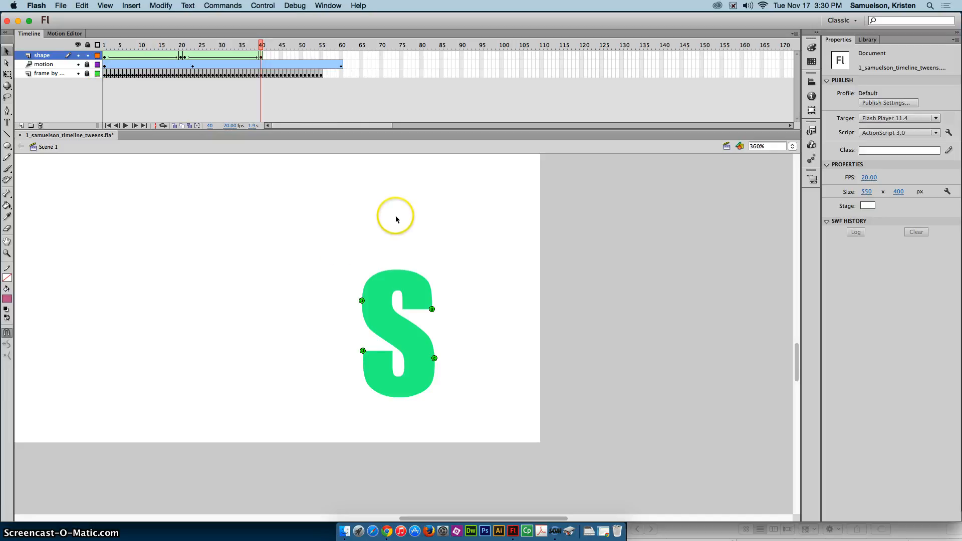
# - Select the letter S on frame 40 with the Selection tool and save the document
pyautogui.click(7, 146)
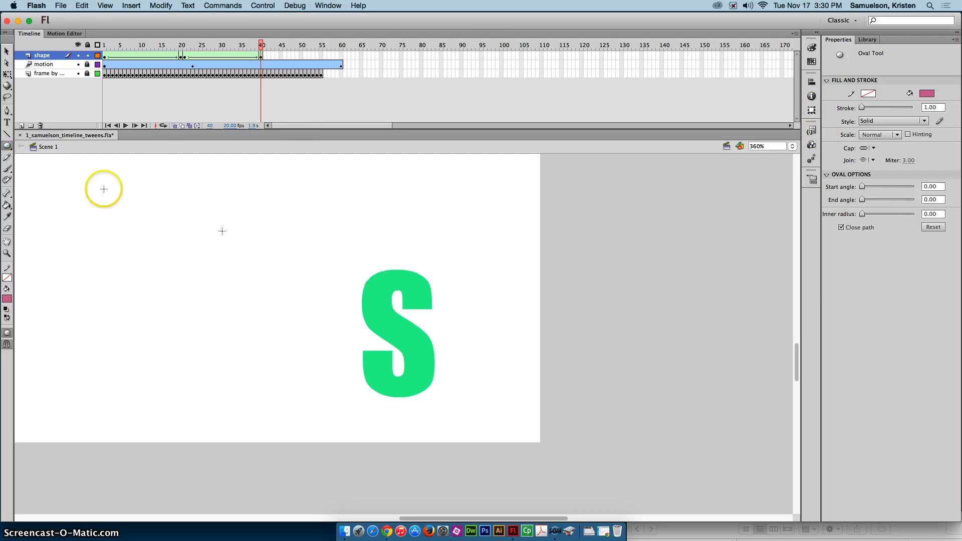
pyautogui.click(7, 53)
pyautogui.click(375, 285)
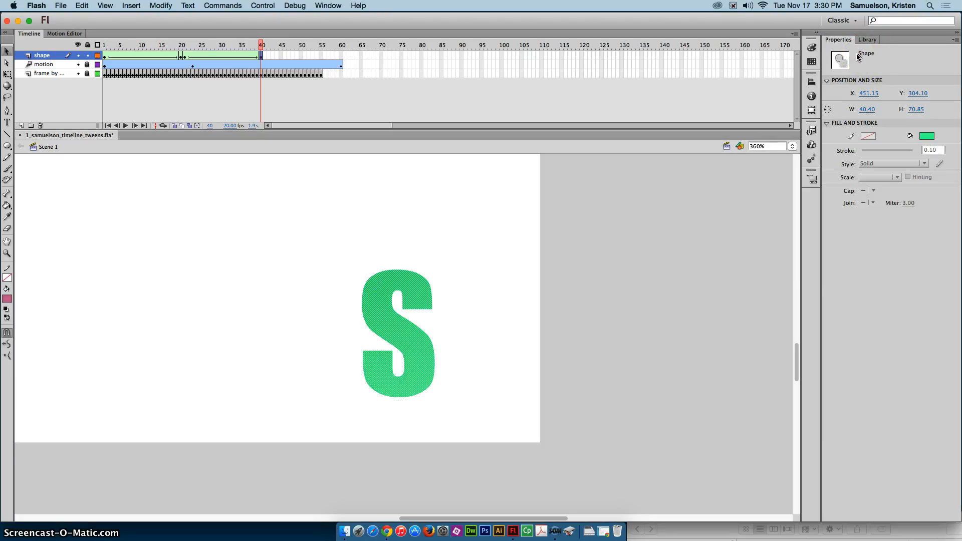
pyautogui.press('super+s')
# - Test the movie in Flash Professional twice, closing the preview window after each run
pyautogui.click(264, 5)
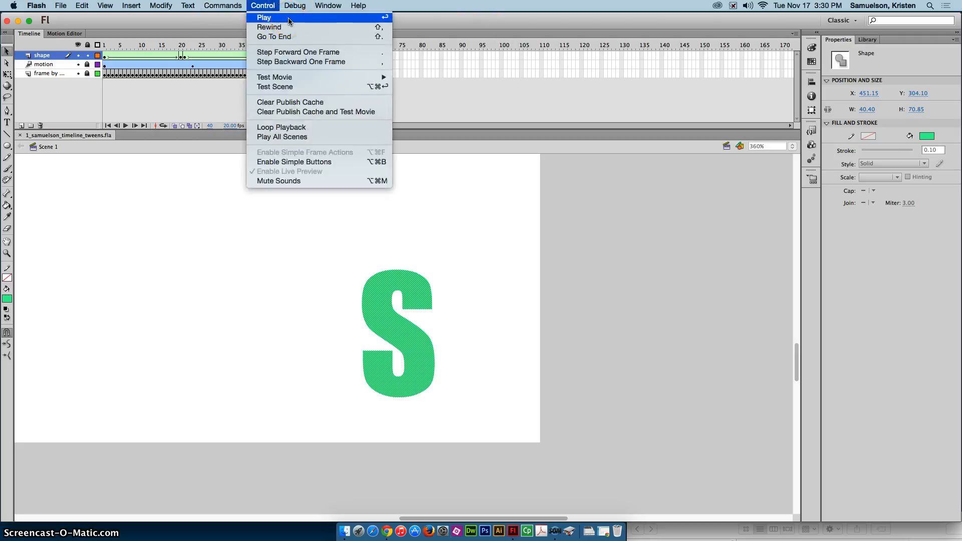
pyautogui.click(321, 79)
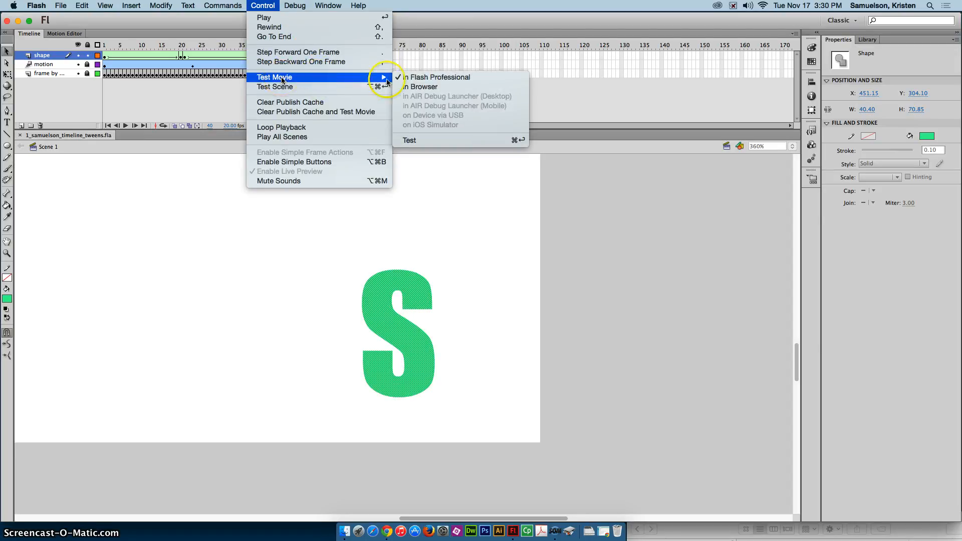
pyautogui.click(425, 79)
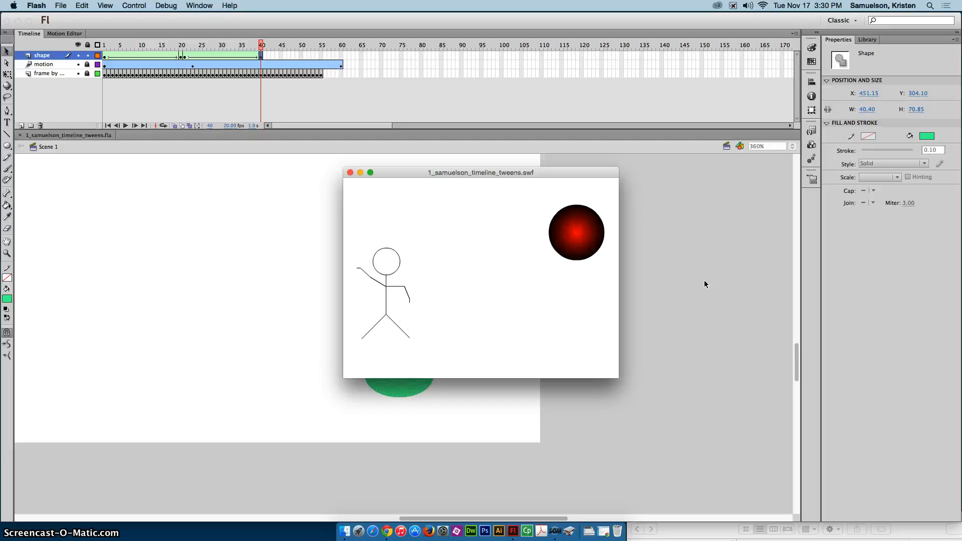
pyautogui.click(350, 172)
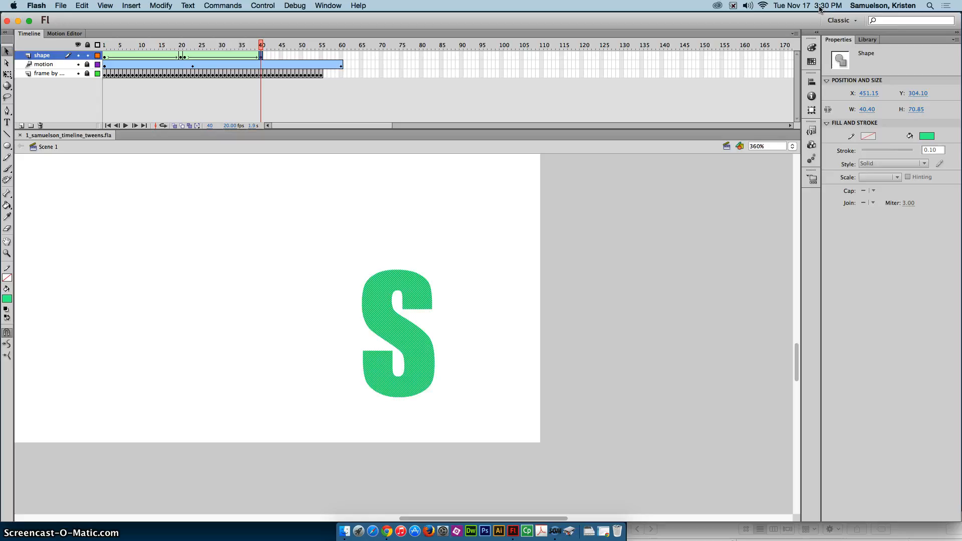
pyautogui.press('super+Return')
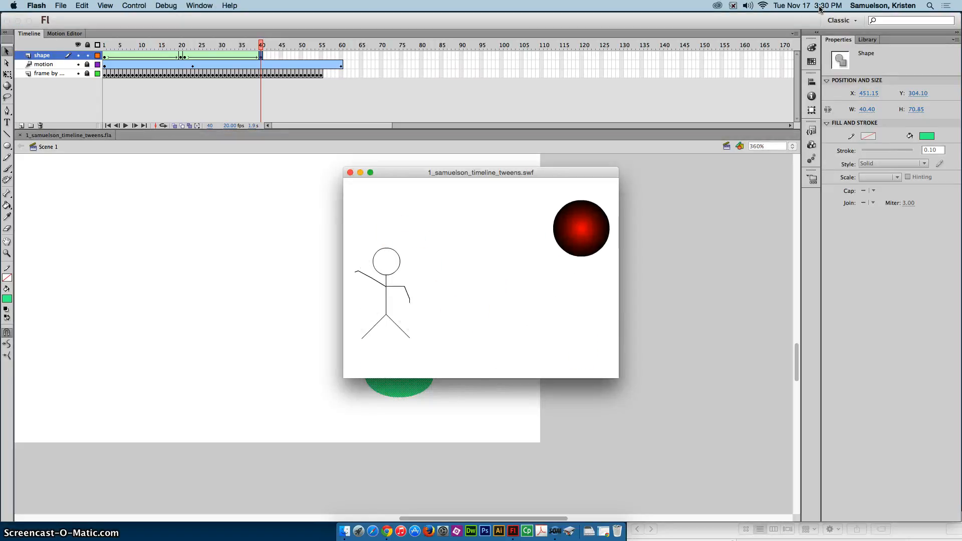
pyautogui.click(350, 172)
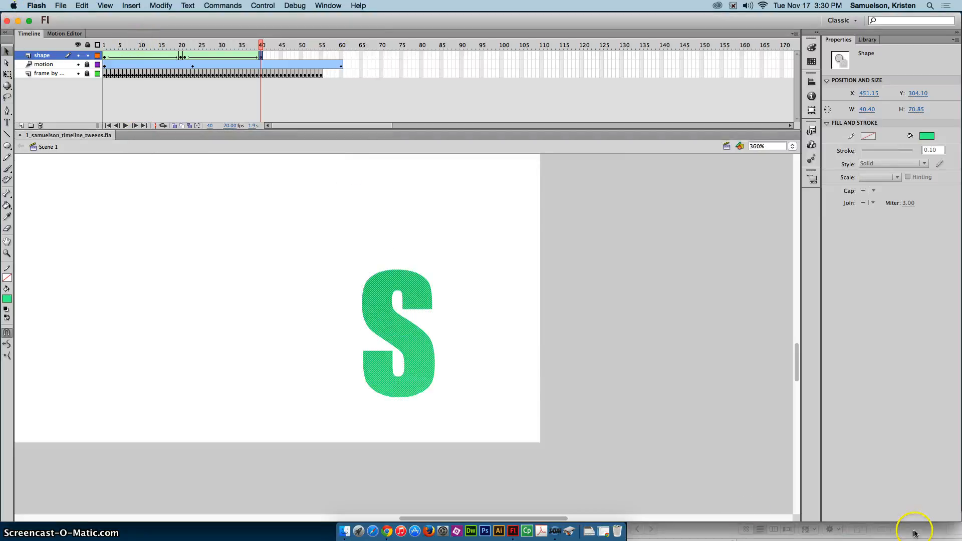
# - Switch to Finder and check the timeline tweens SWF and FLA files in the flash folder
pyautogui.moveTo(913, 531); pyautogui.dragTo(762, 177)
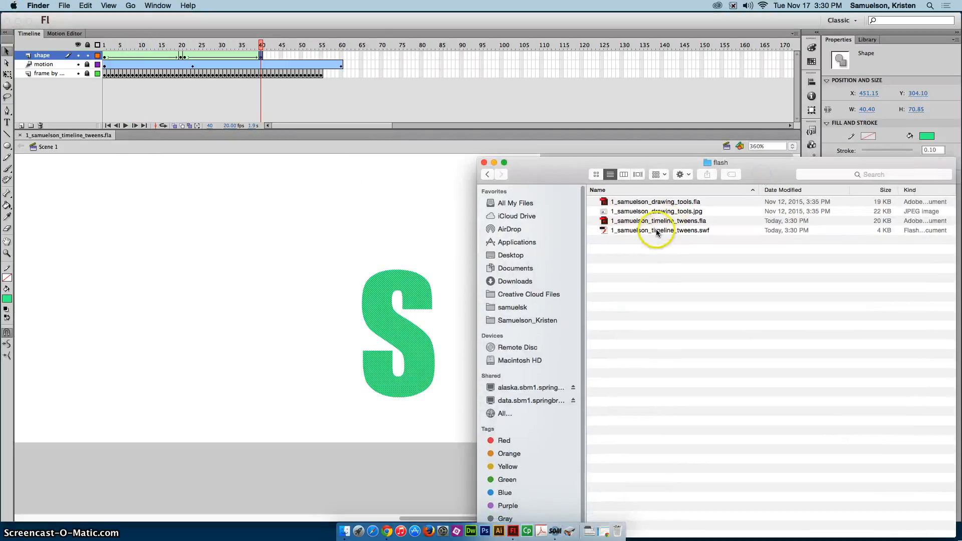
pyautogui.click(626, 232)
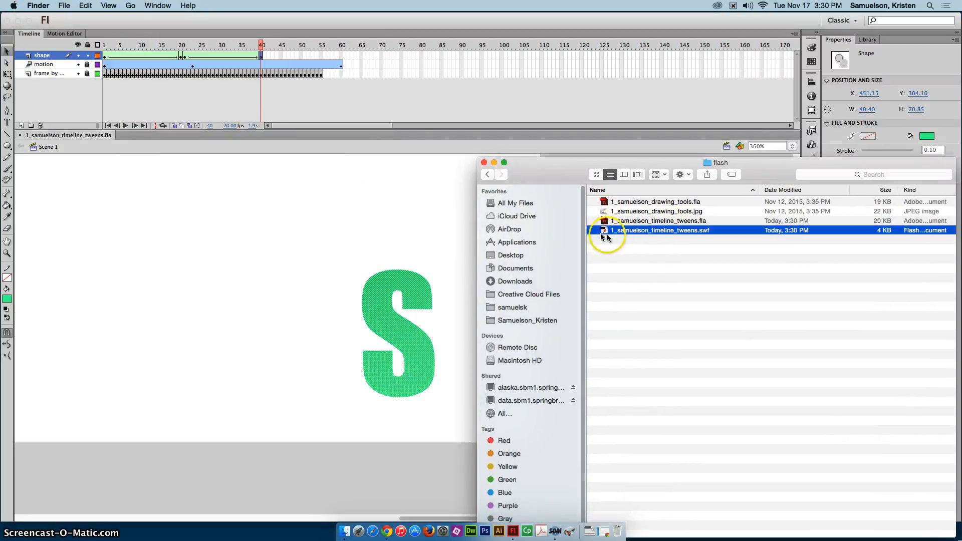
pyautogui.click(612, 260)
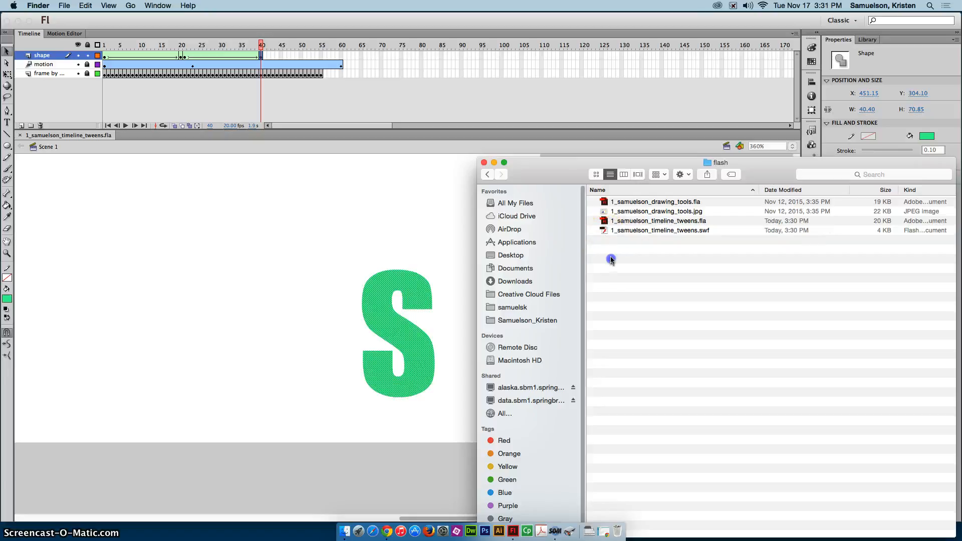
pyautogui.click(604, 222)
pyautogui.click(665, 279)
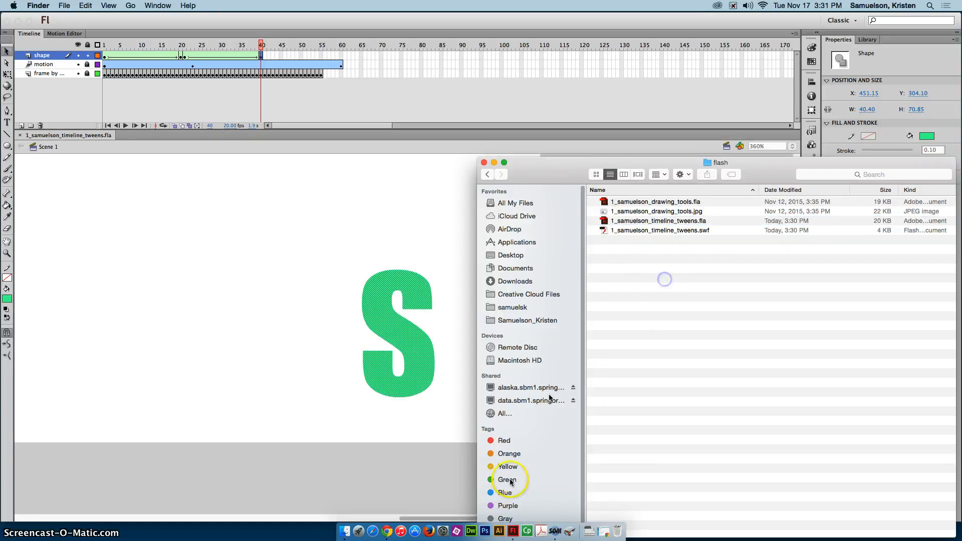